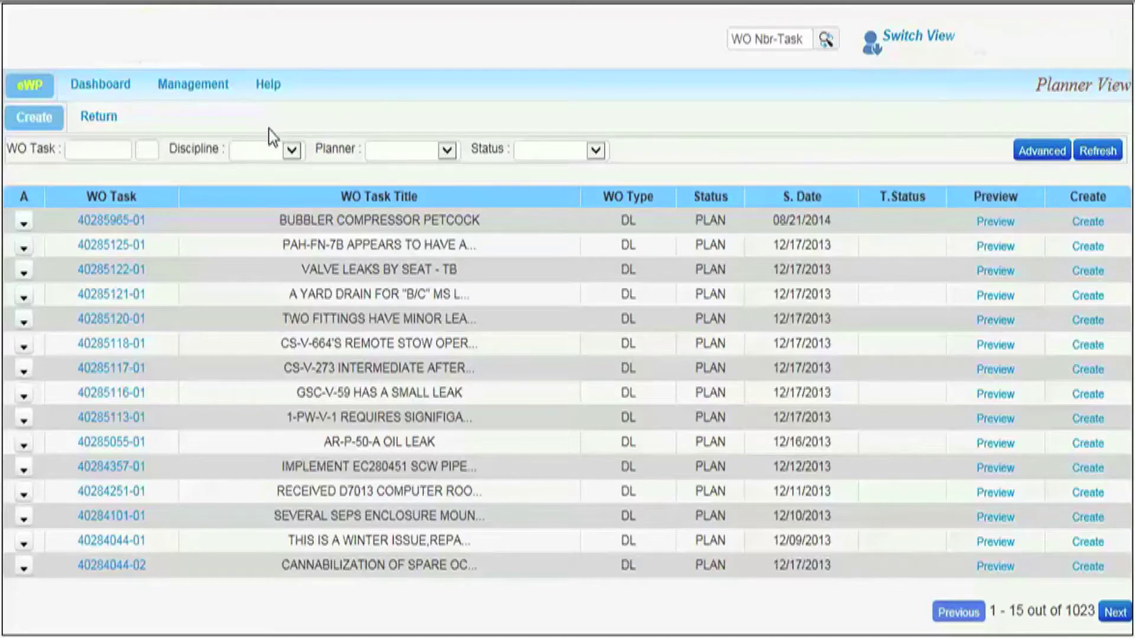
Filter the task list to ELEC discipline, the chosen planner, and APPROVED status
click(297, 152)
drag(304, 223, 301, 252)
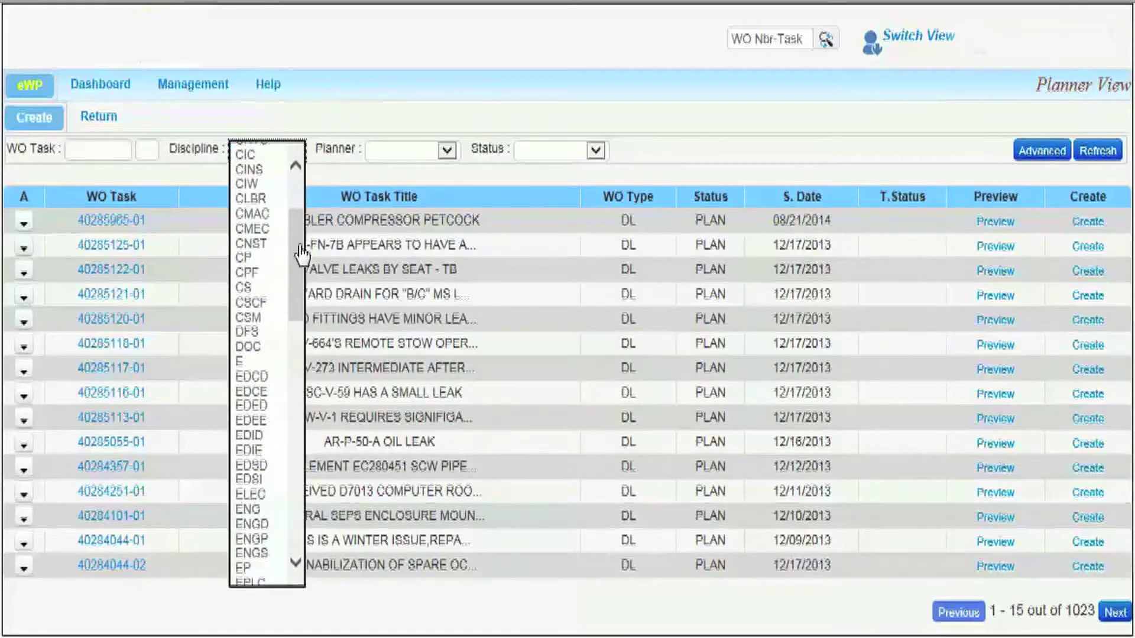
click(265, 494)
click(452, 152)
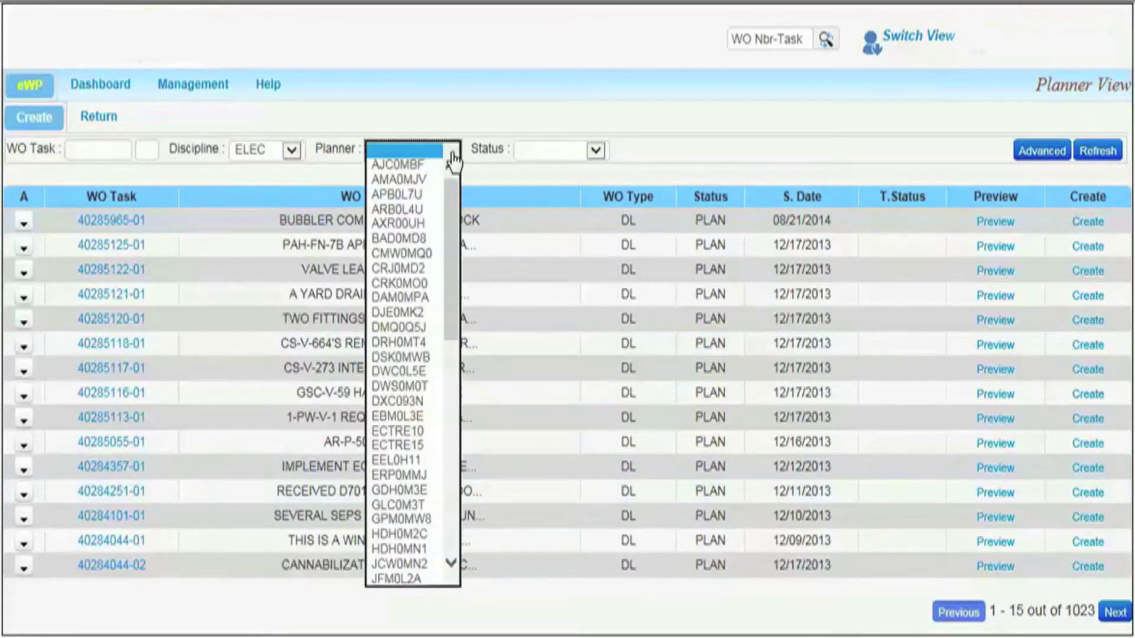
key(d)
key(r)
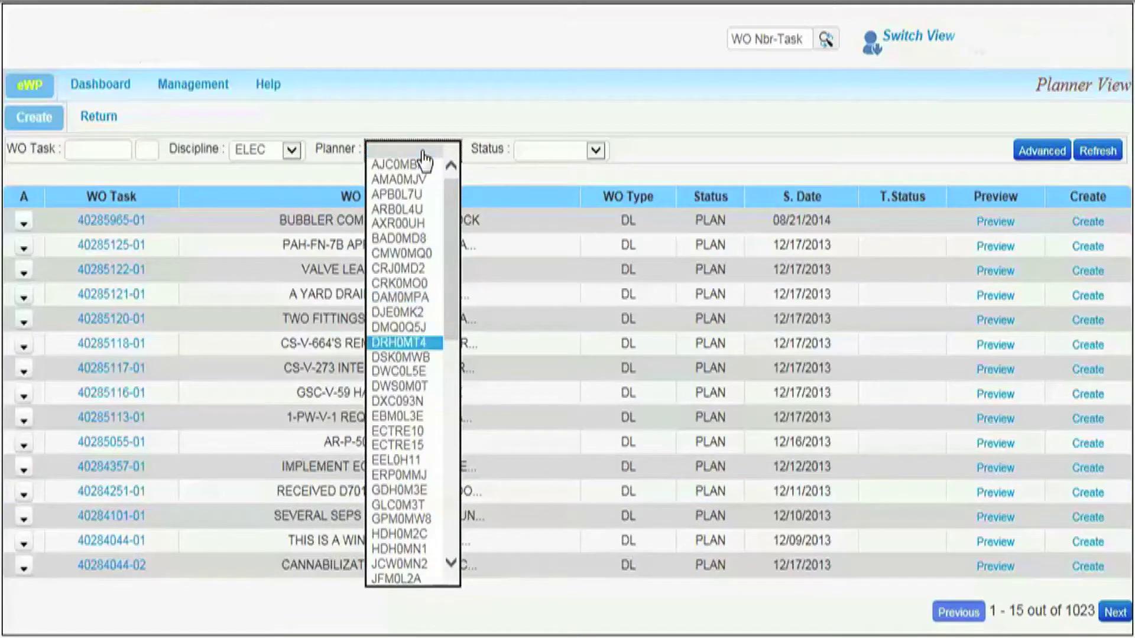
click(407, 343)
click(596, 151)
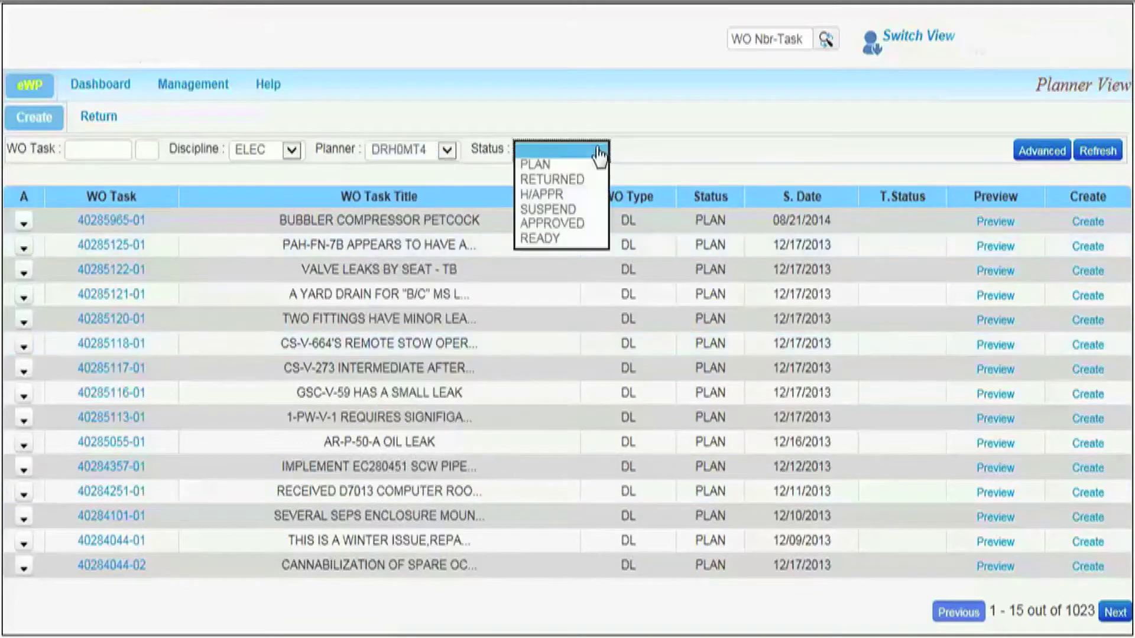
click(585, 224)
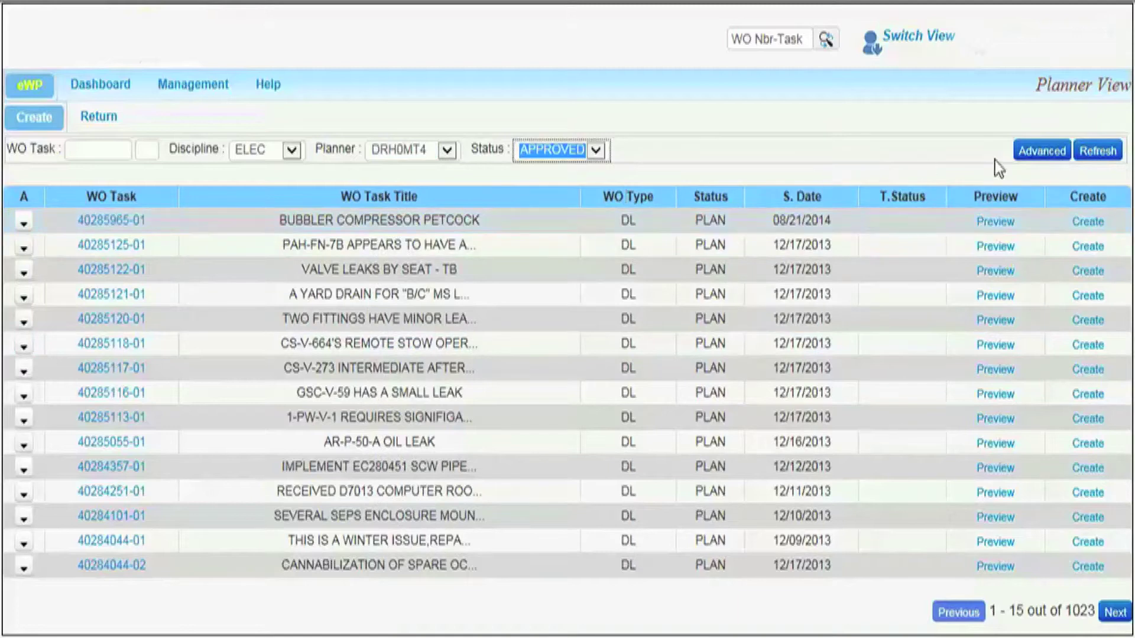
click(1097, 155)
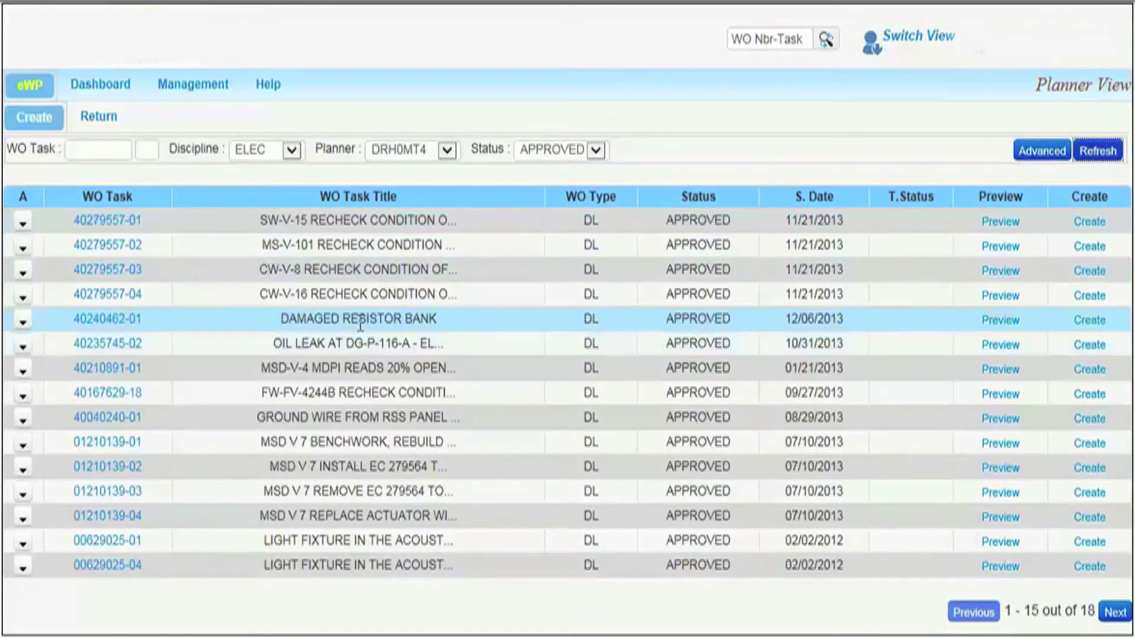
click(24, 349)
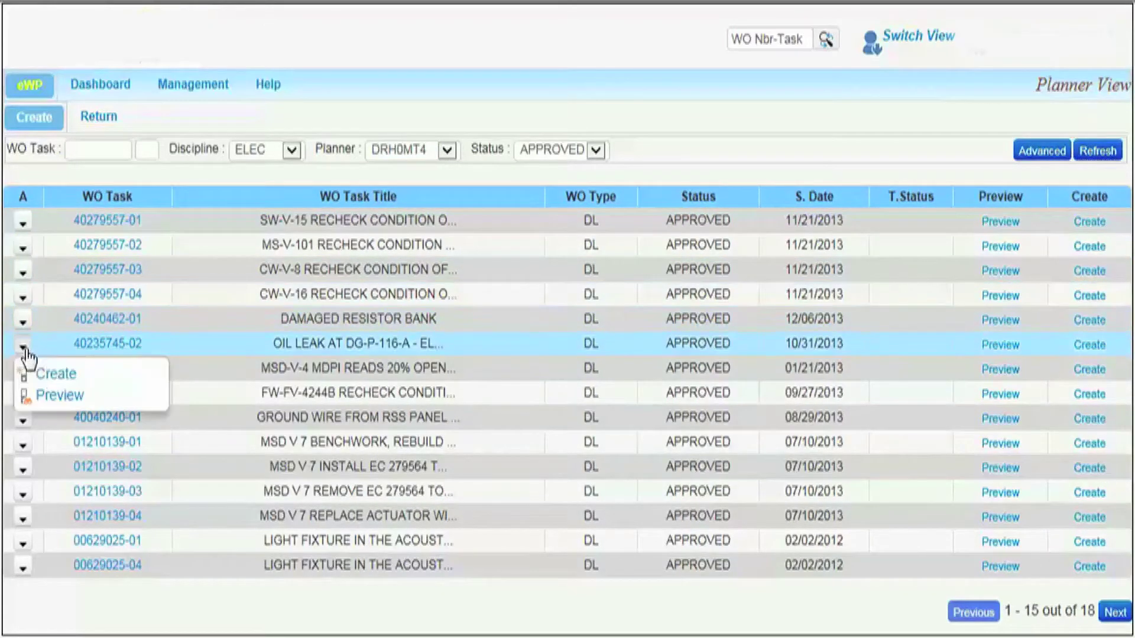
click(57, 376)
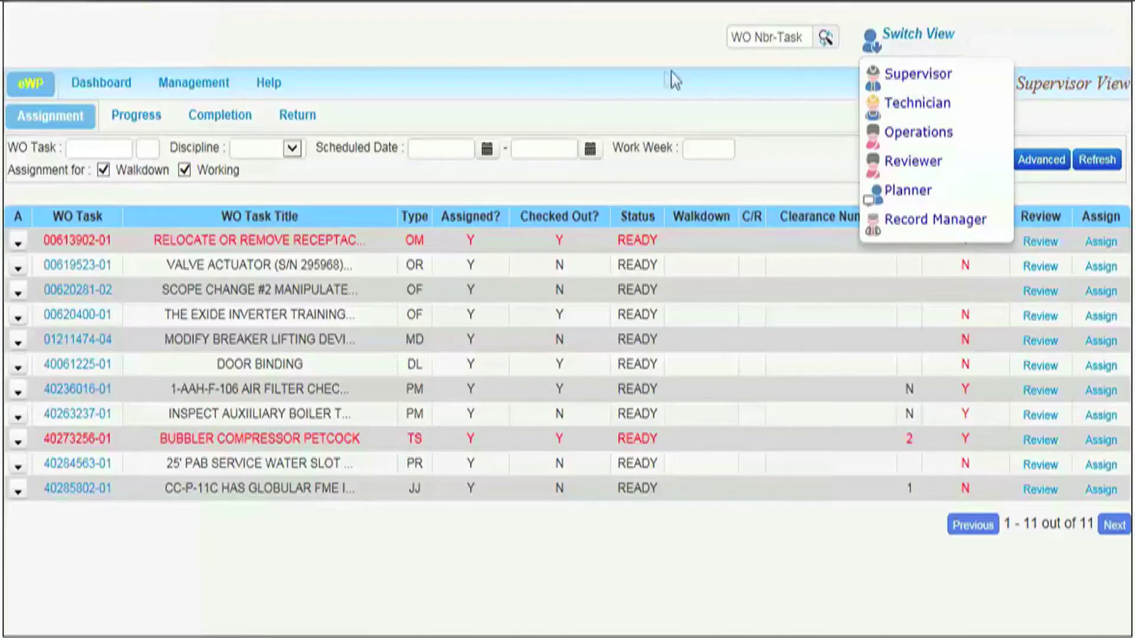
click(18, 467)
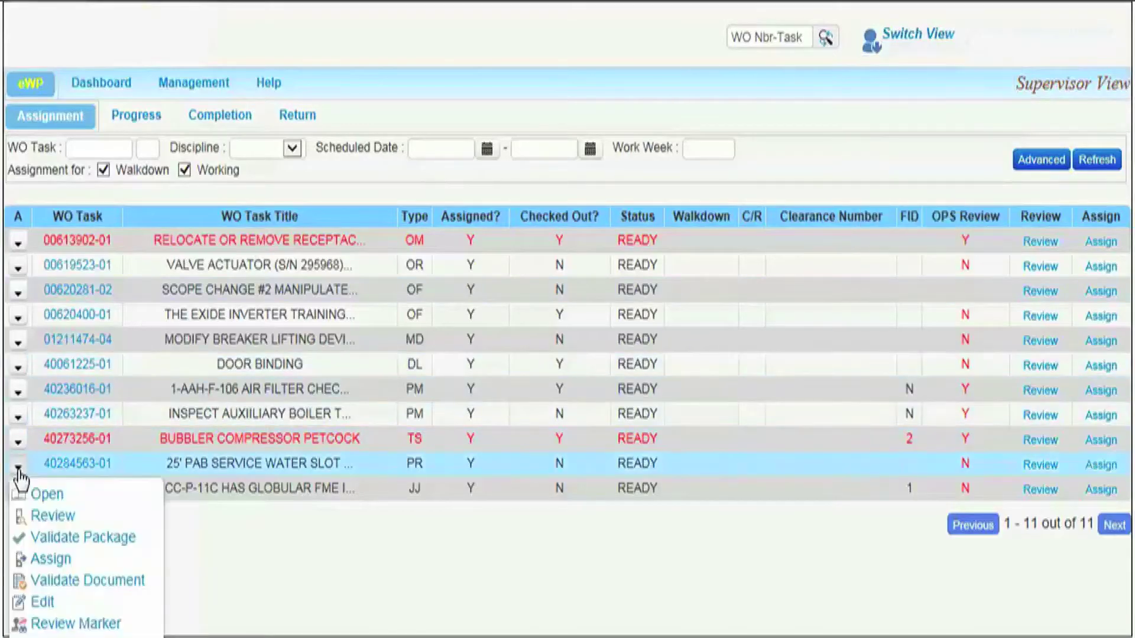
click(47, 496)
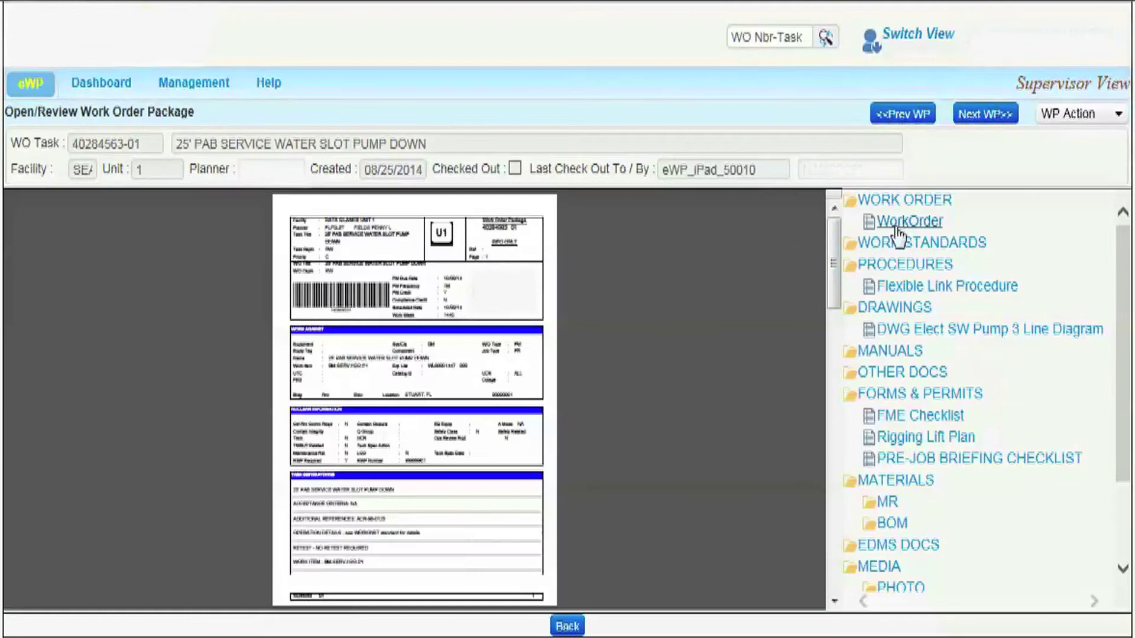
click(897, 230)
drag(834, 224, 830, 461)
click(920, 289)
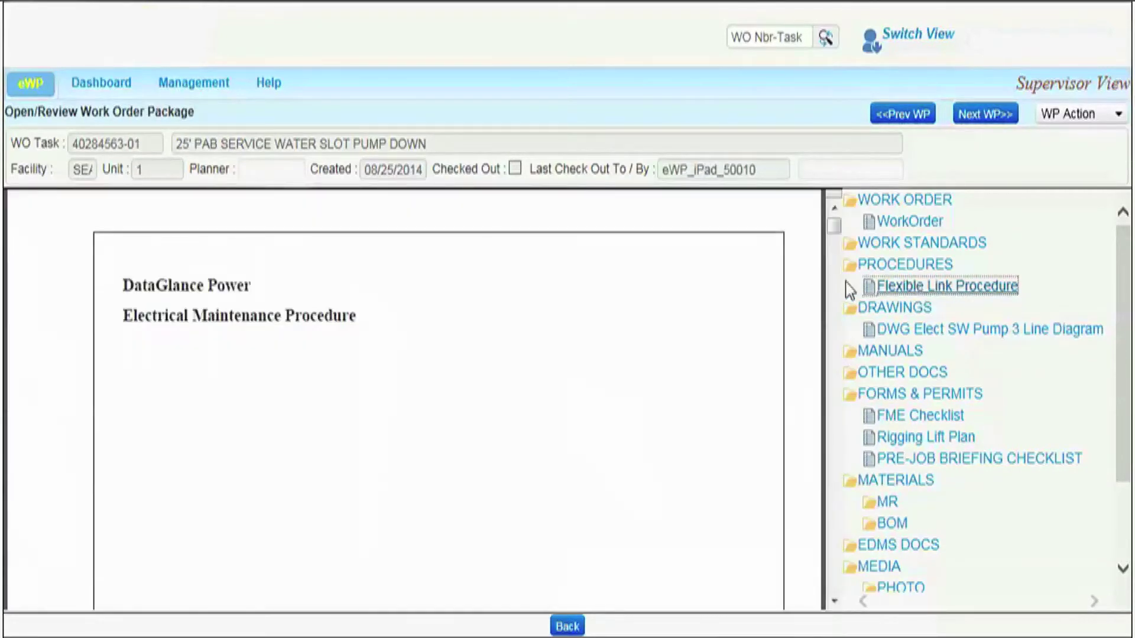
drag(833, 226, 835, 254)
scroll(710, 363, down, 15)
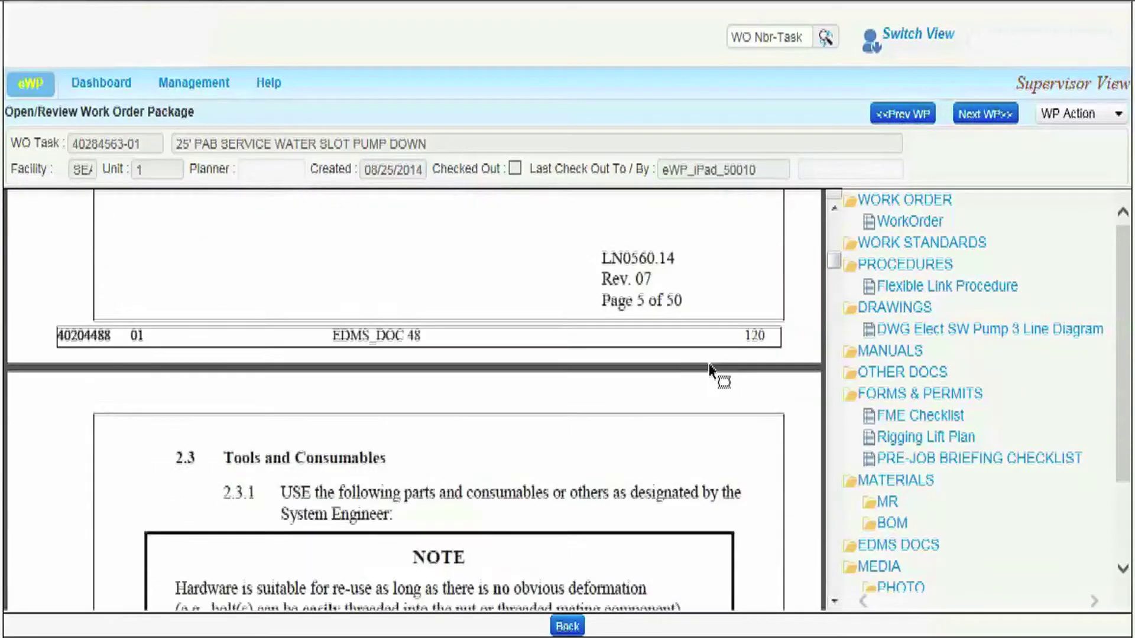
scroll(709, 366, down, 5)
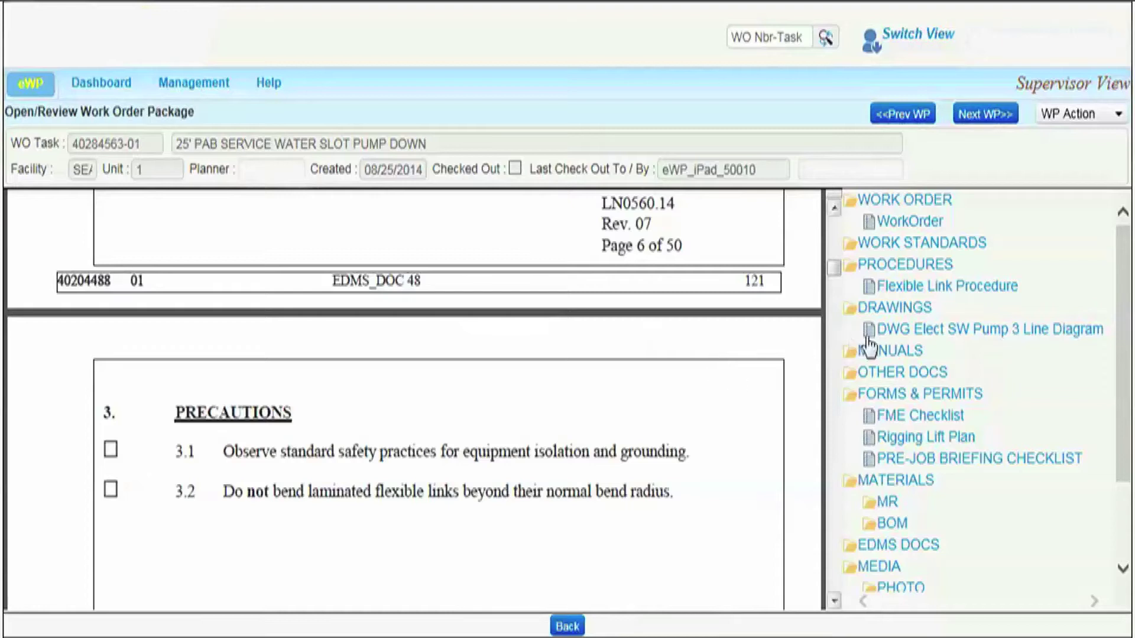
click(904, 331)
mouse_move(833, 314)
mouse_down()
mouse_move(834, 523)
mouse_move(835, 432)
mouse_up()
click(934, 418)
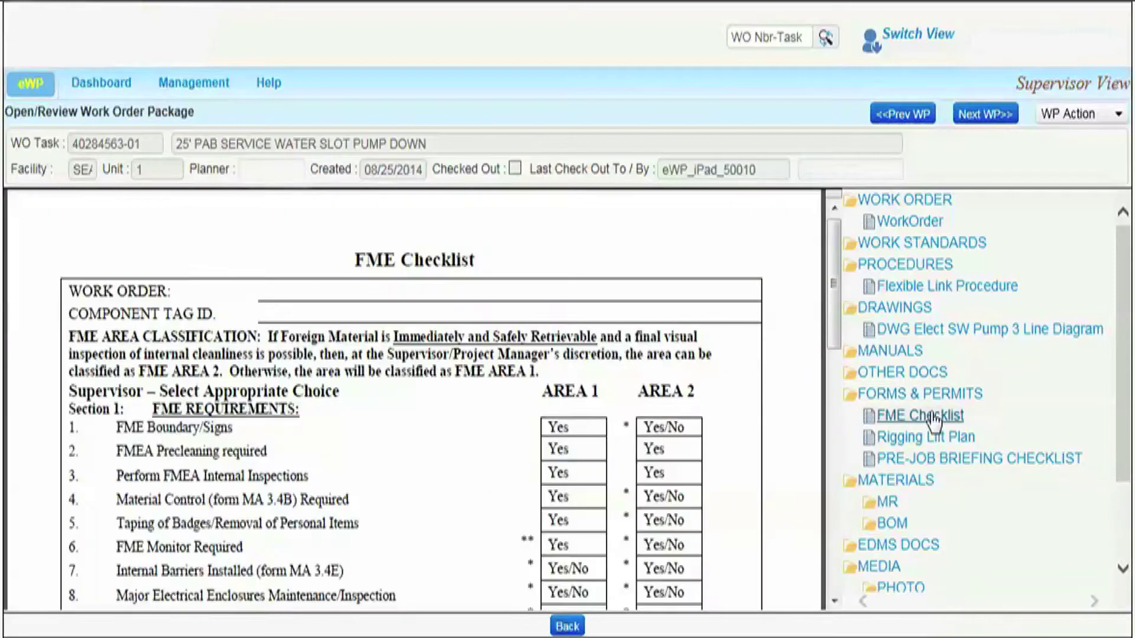
scroll(709, 388, down, 10)
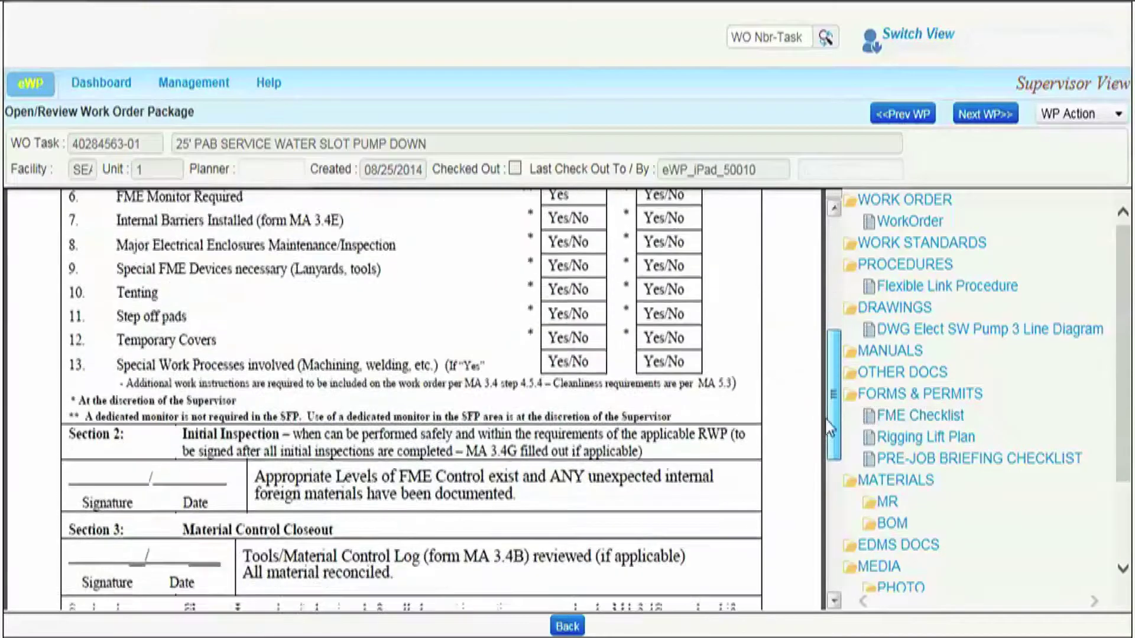
click(905, 440)
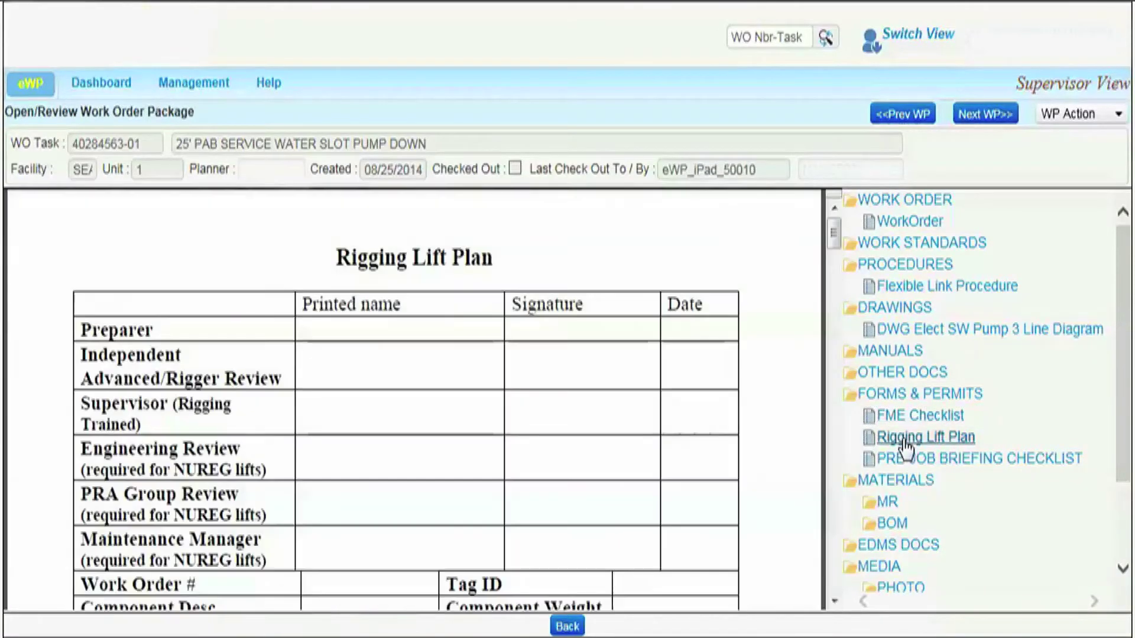
click(914, 458)
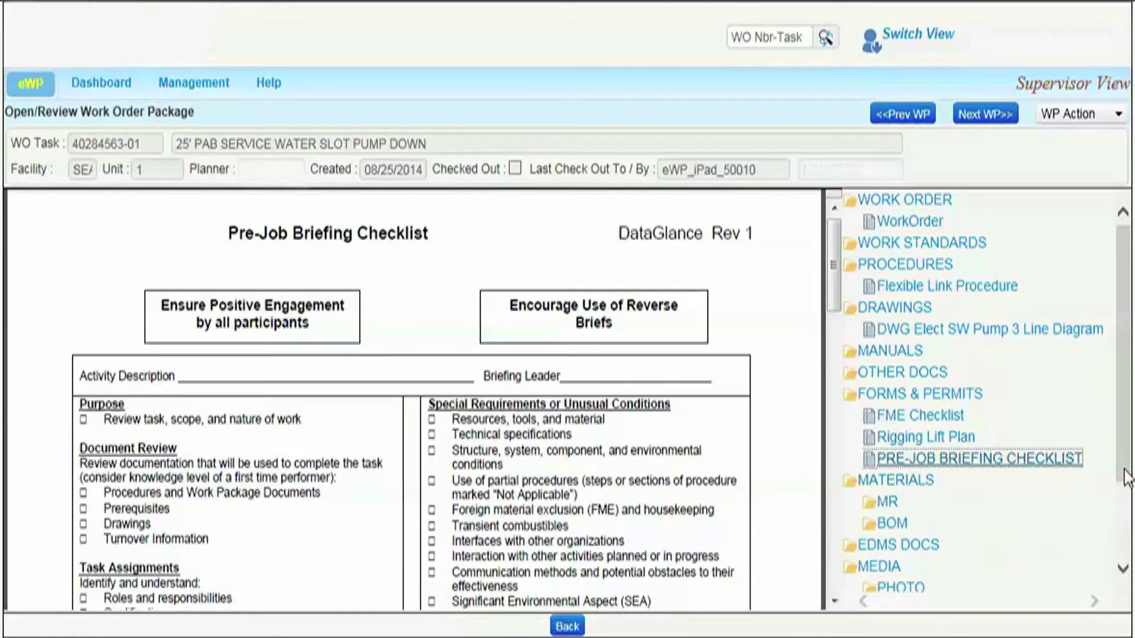
scroll(1127, 475, down, 3)
click(992, 496)
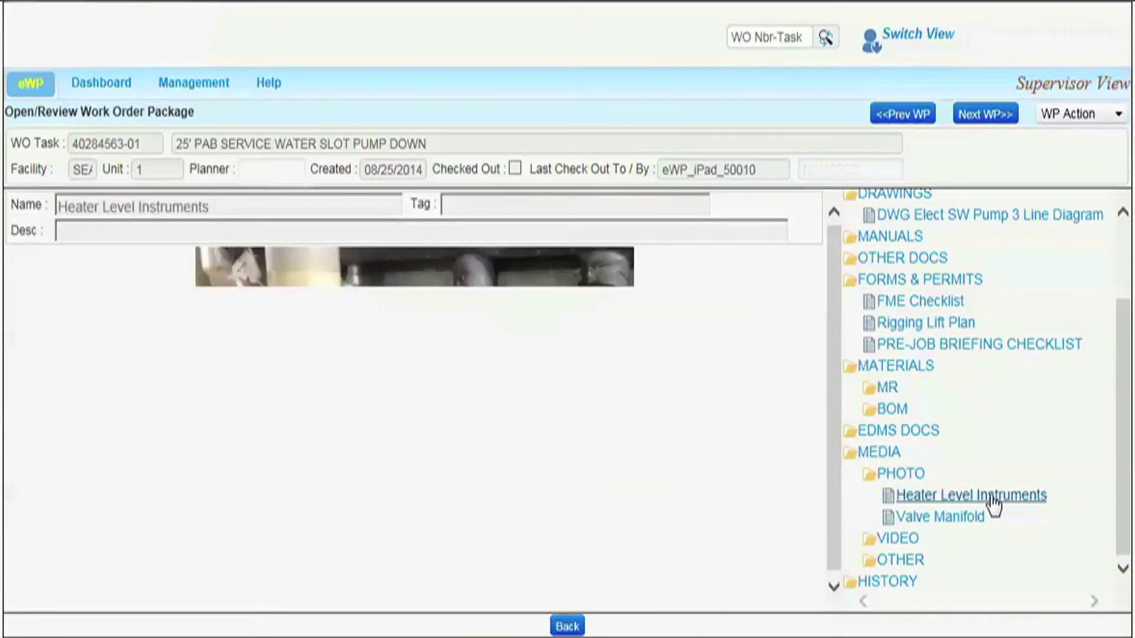
click(960, 519)
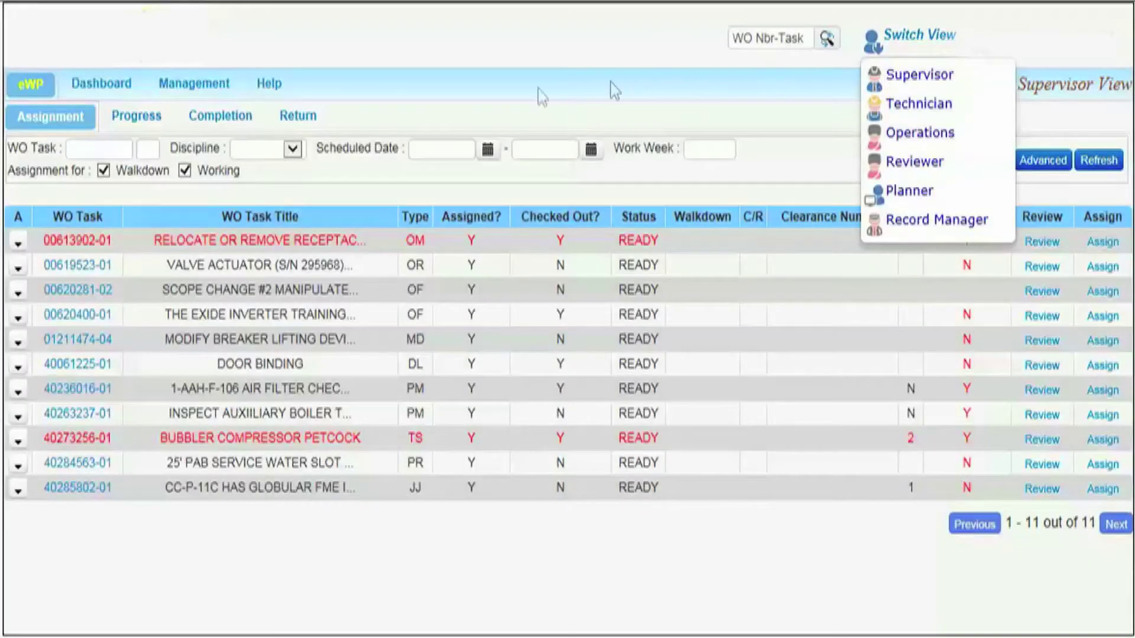
click(19, 440)
click(46, 496)
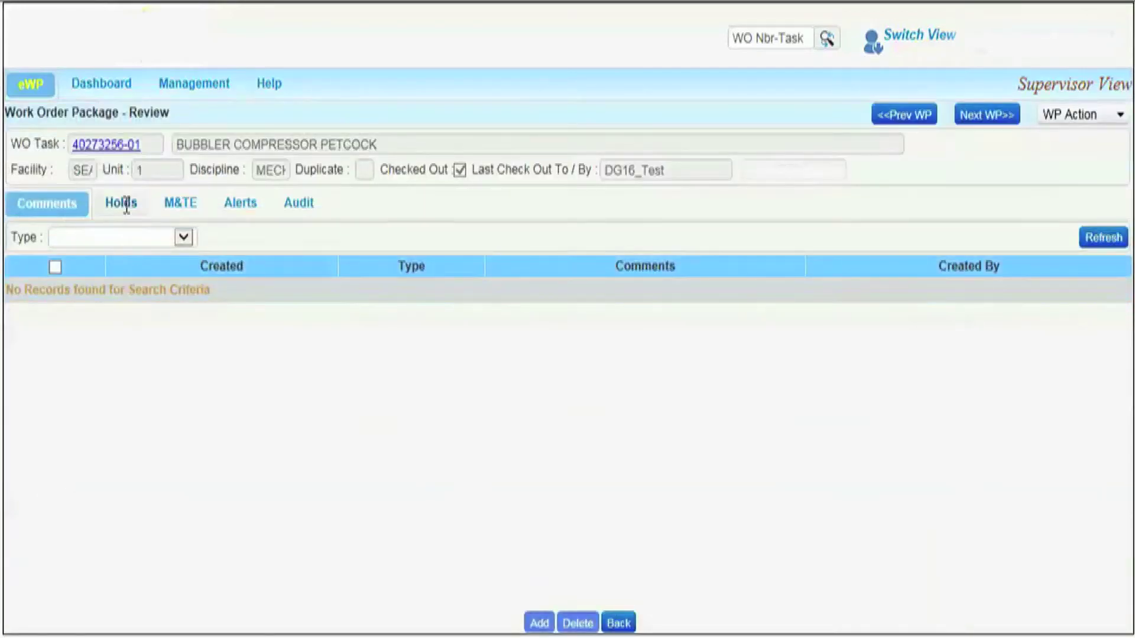
click(126, 204)
click(185, 212)
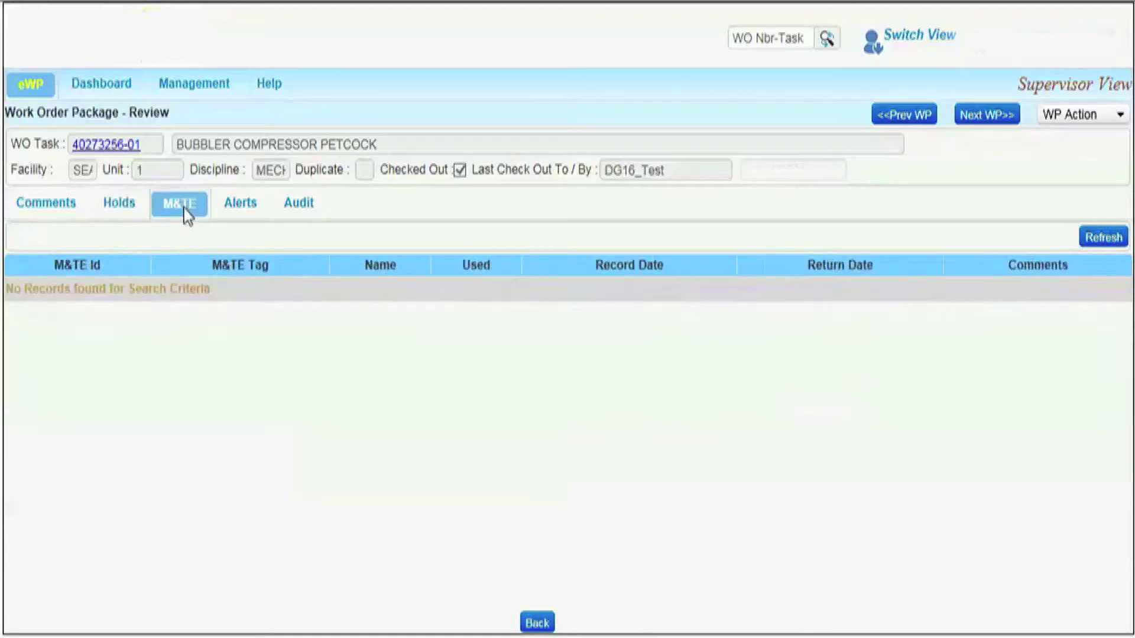
click(246, 209)
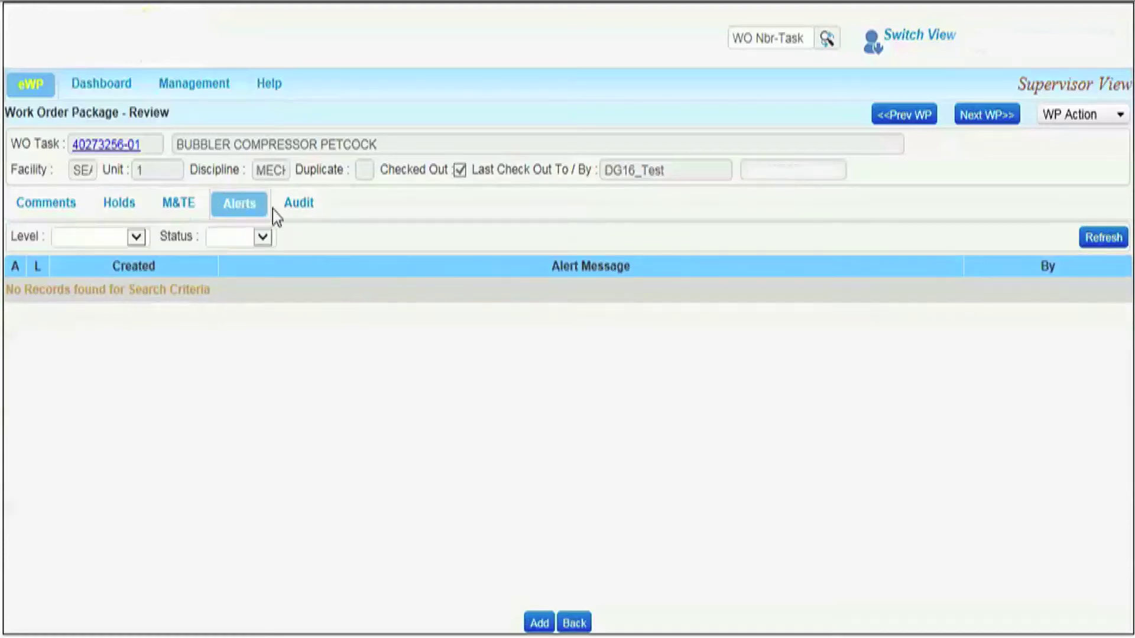
click(294, 207)
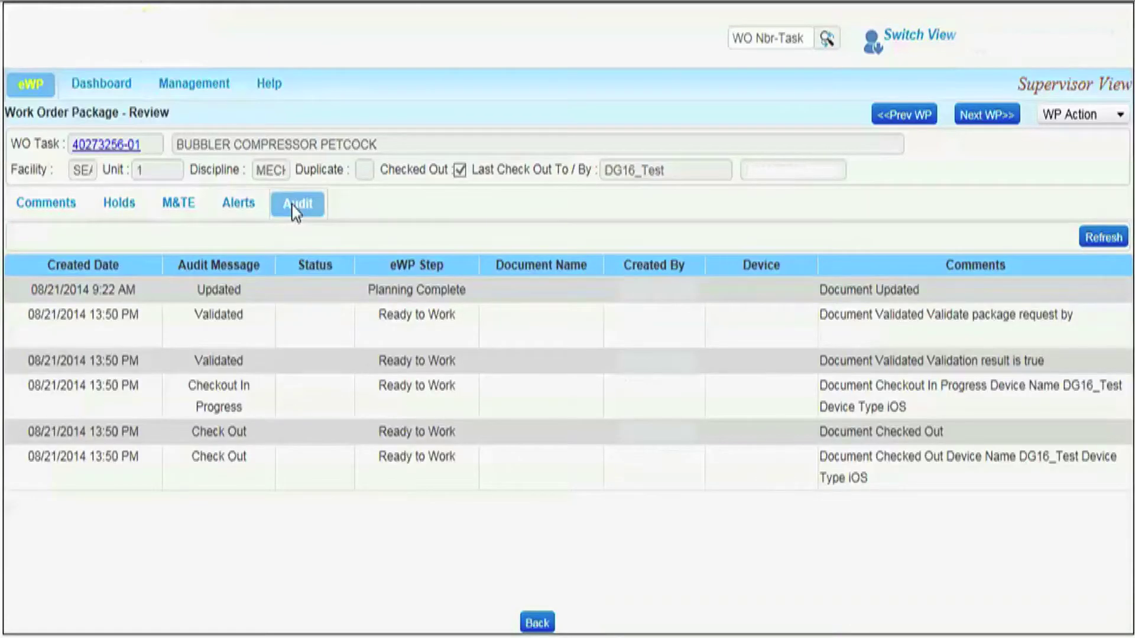
click(124, 204)
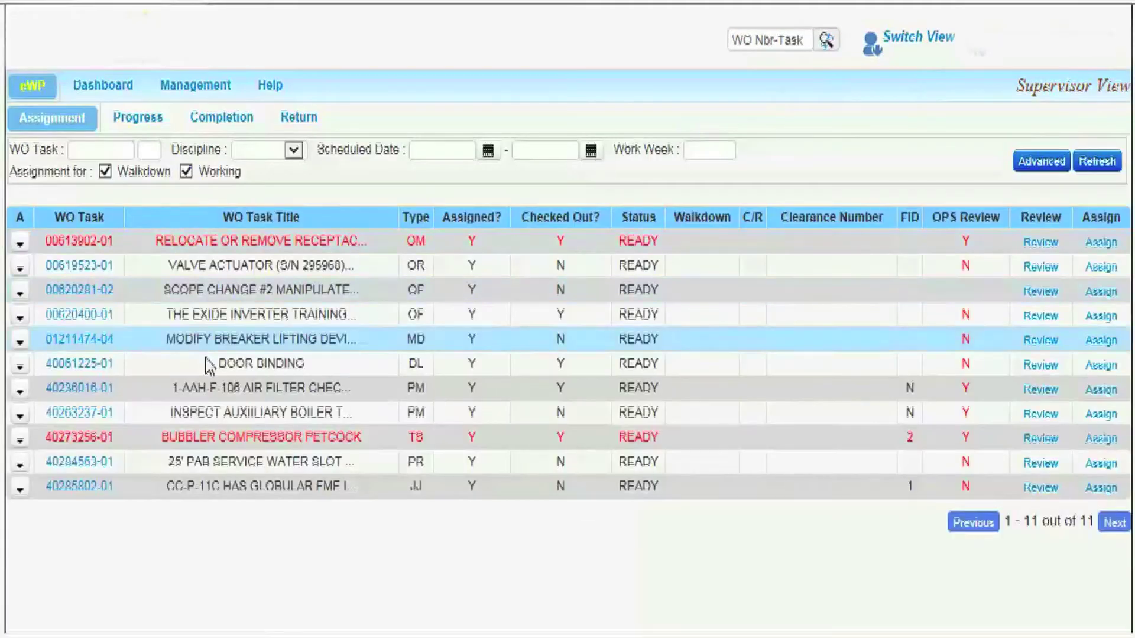
click(21, 466)
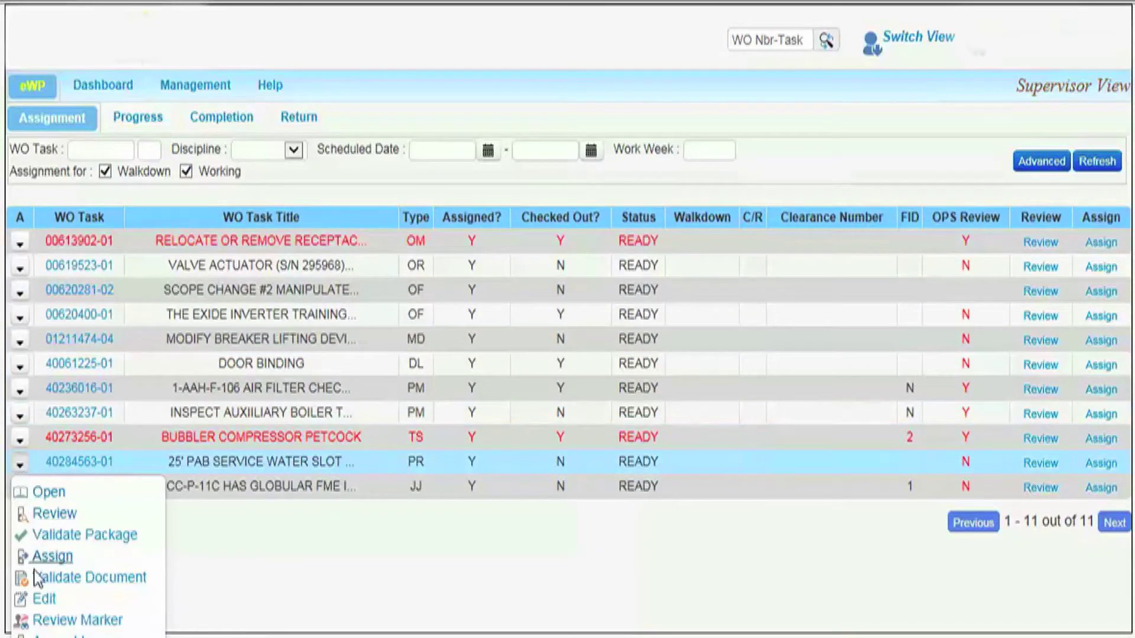
click(44, 602)
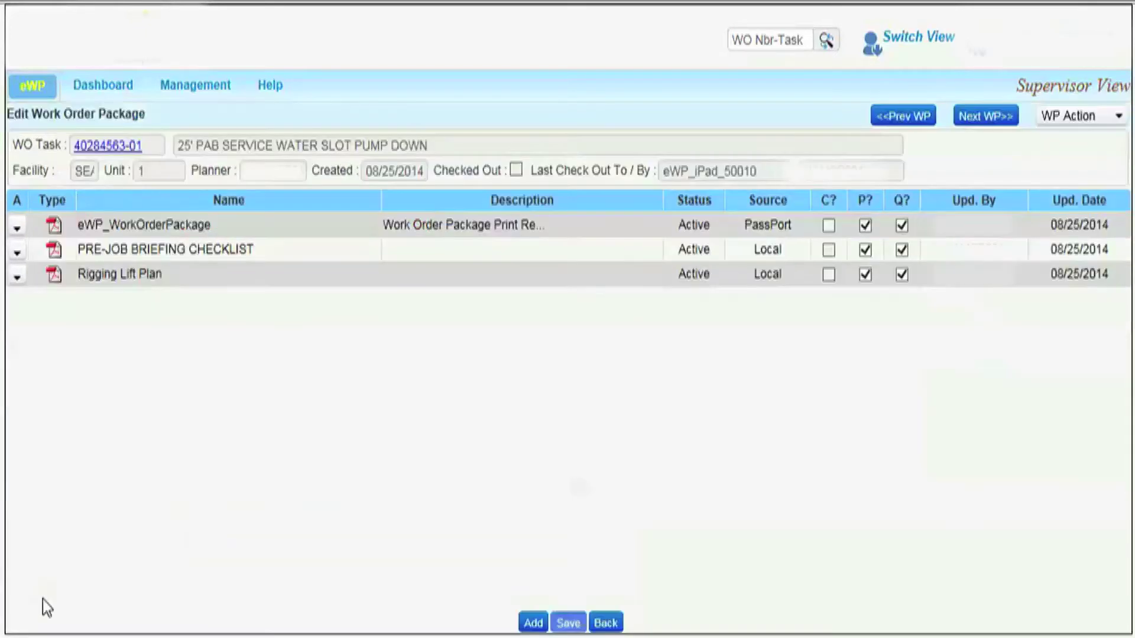
click(534, 624)
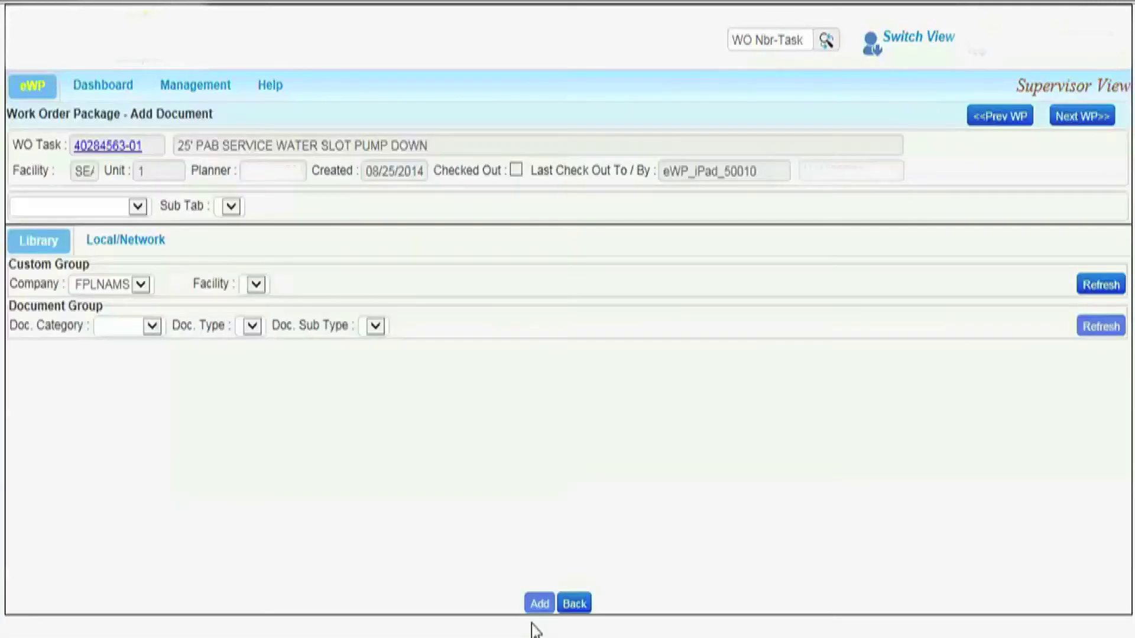
click(140, 243)
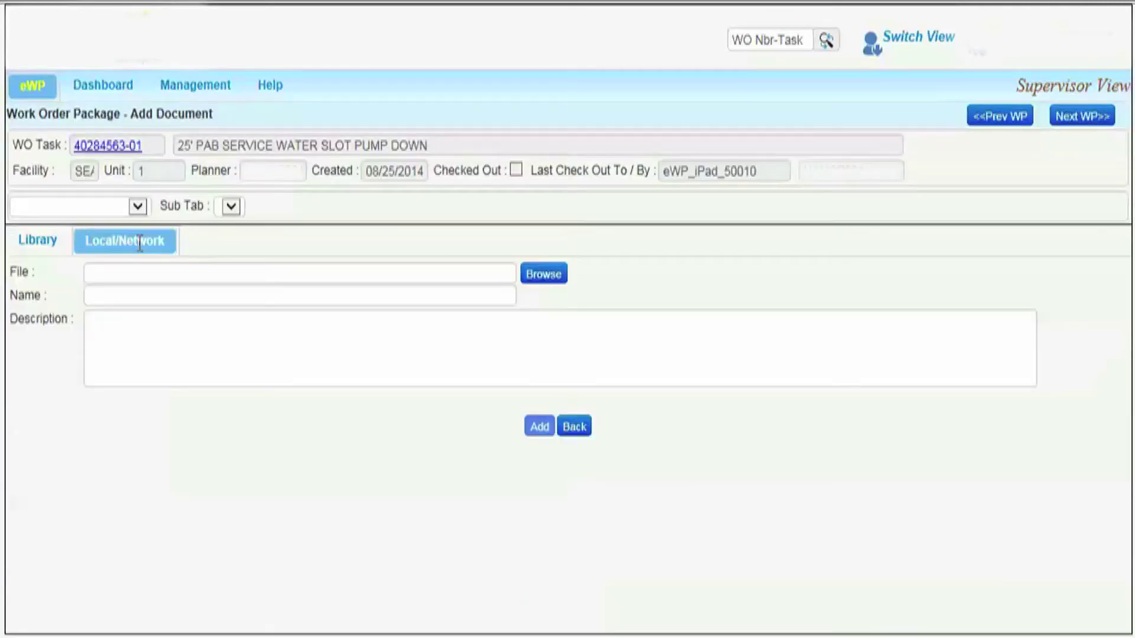
click(544, 274)
drag(20, 0, 435, 59)
click(311, 188)
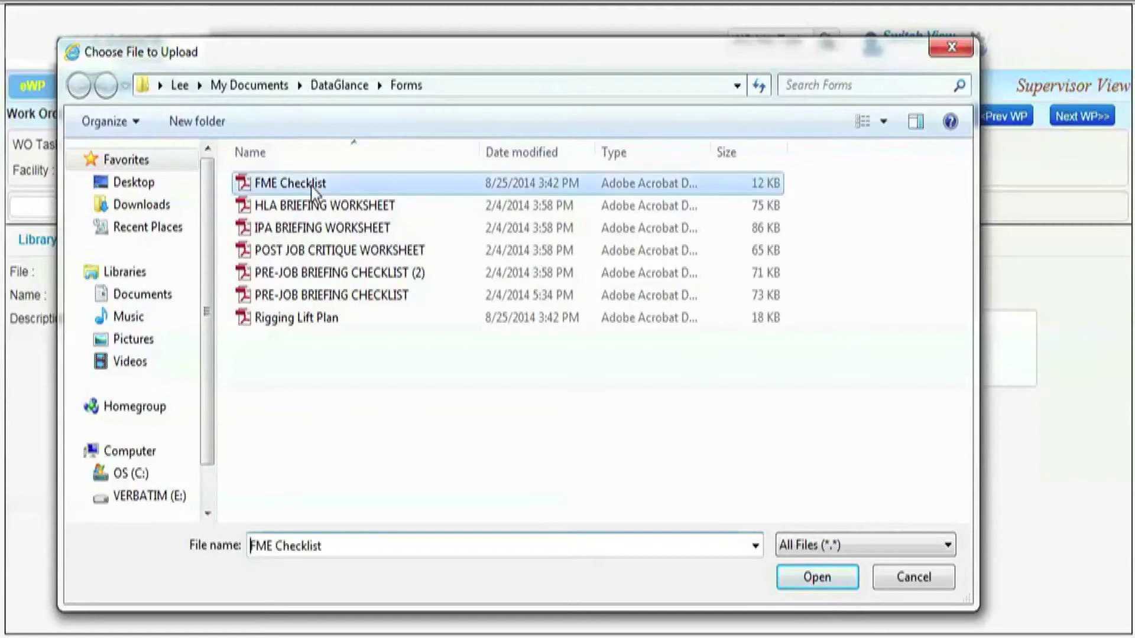
click(804, 581)
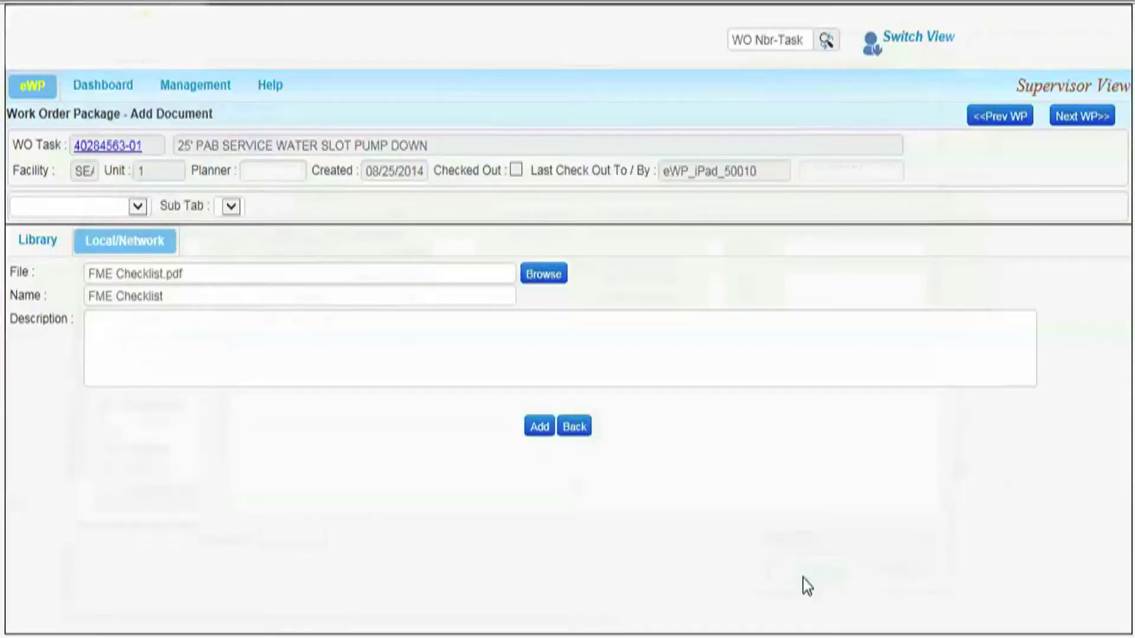
File FME Checklist under the FORMS & PERMITS tab and add it to the package
click(538, 429)
click(622, 498)
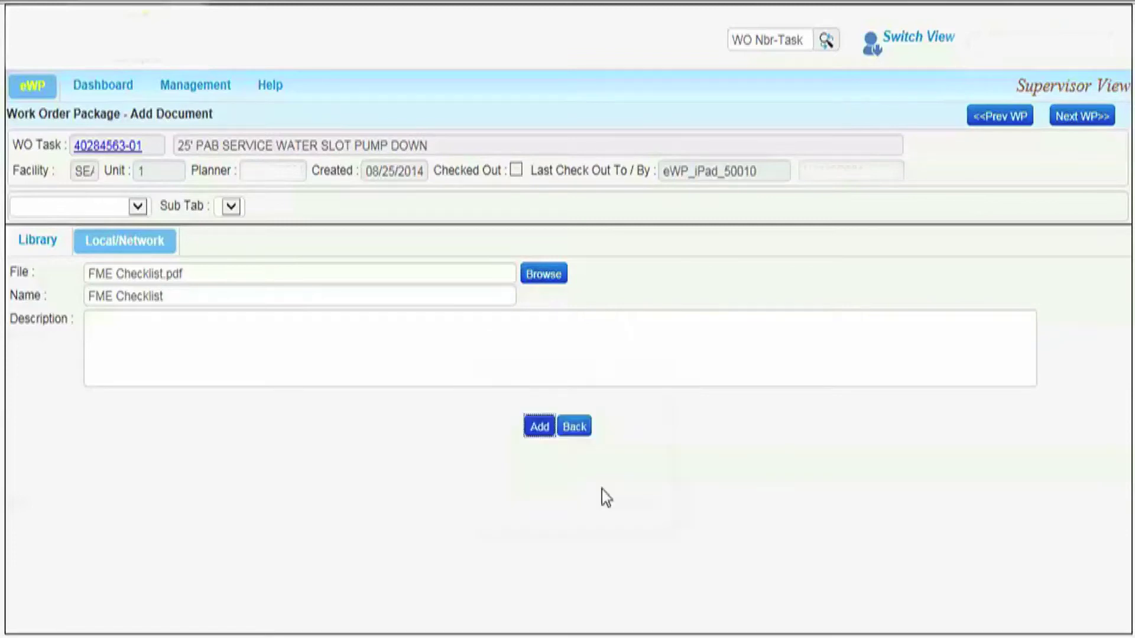
click(137, 206)
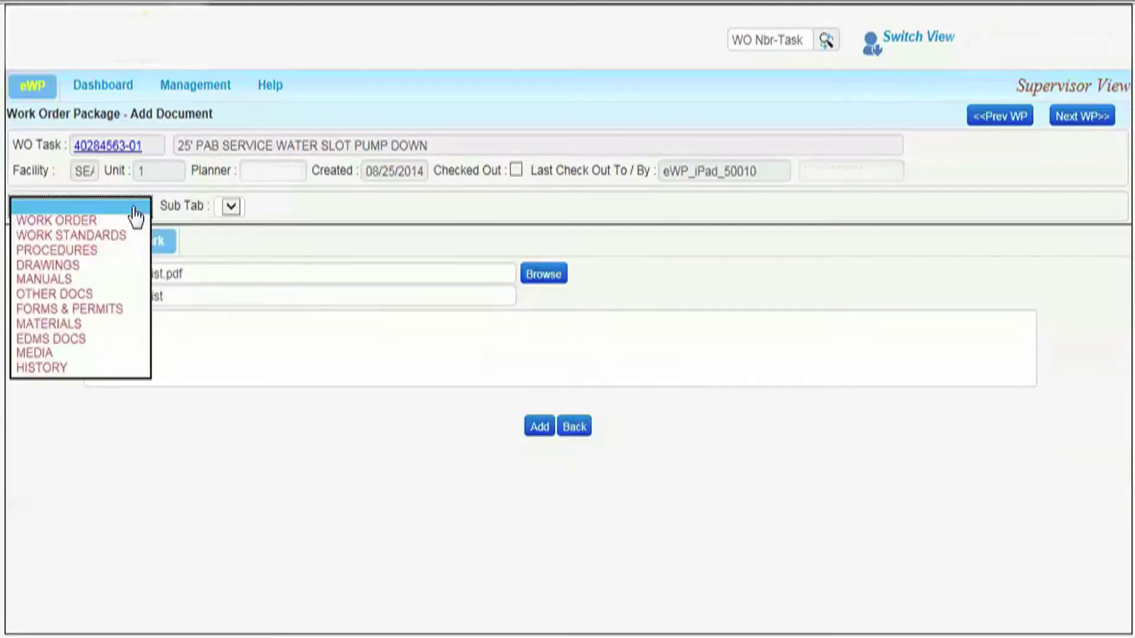
click(104, 310)
click(540, 427)
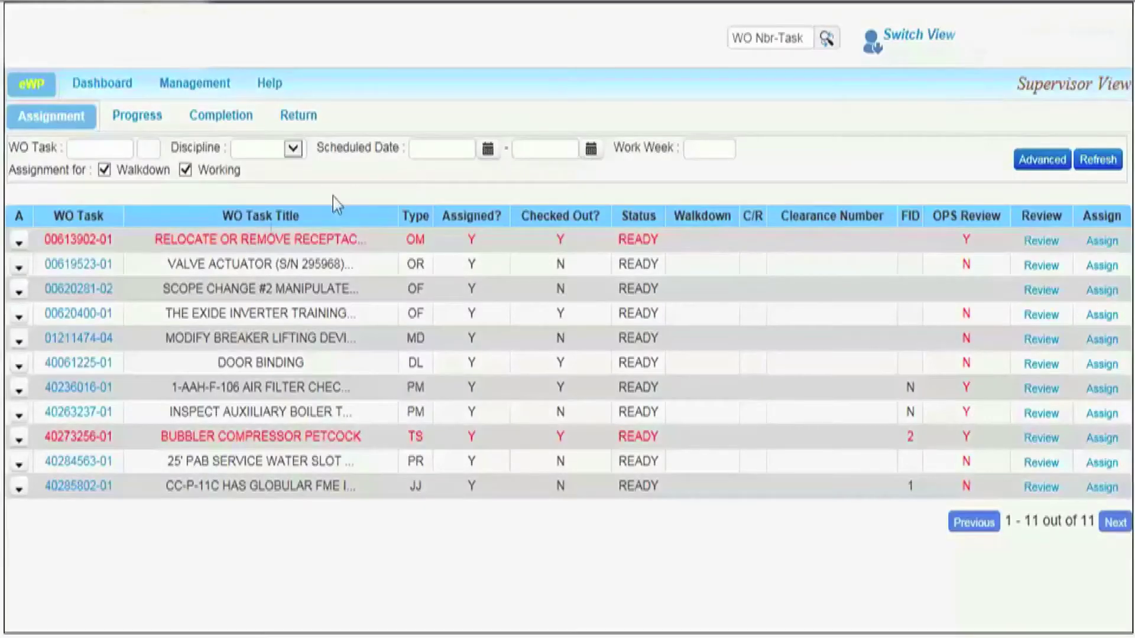
click(20, 320)
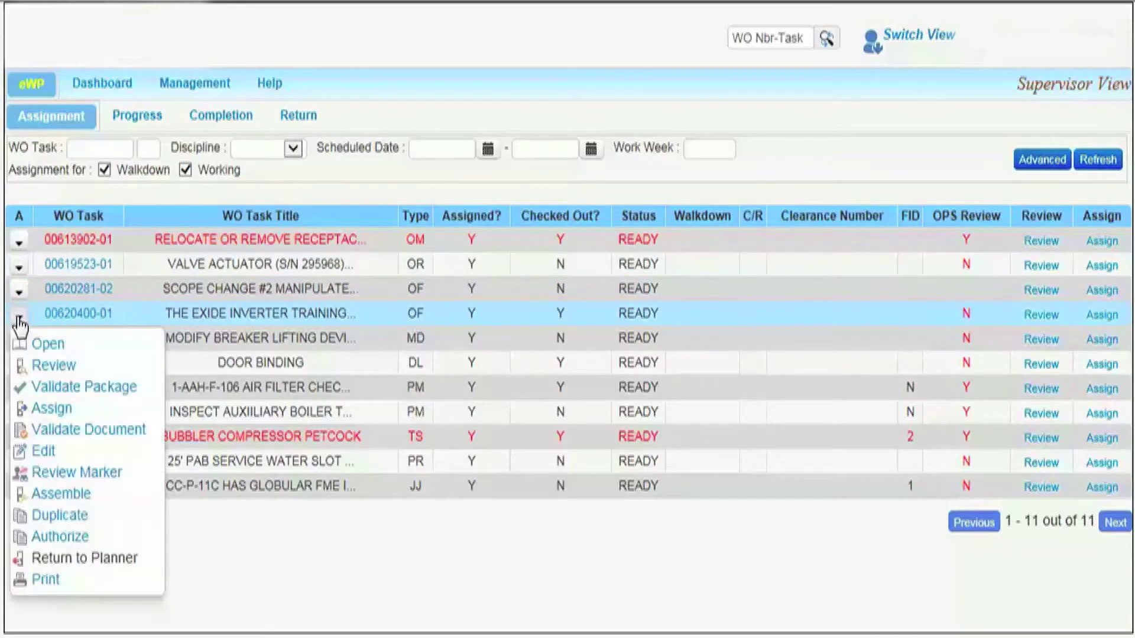
click(69, 391)
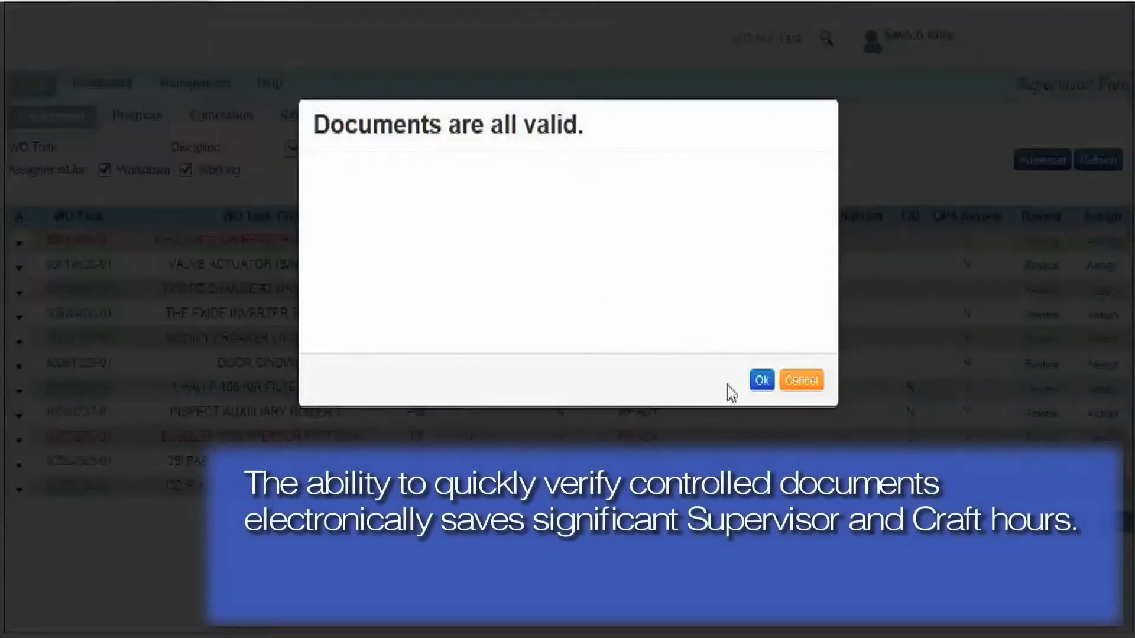
click(762, 381)
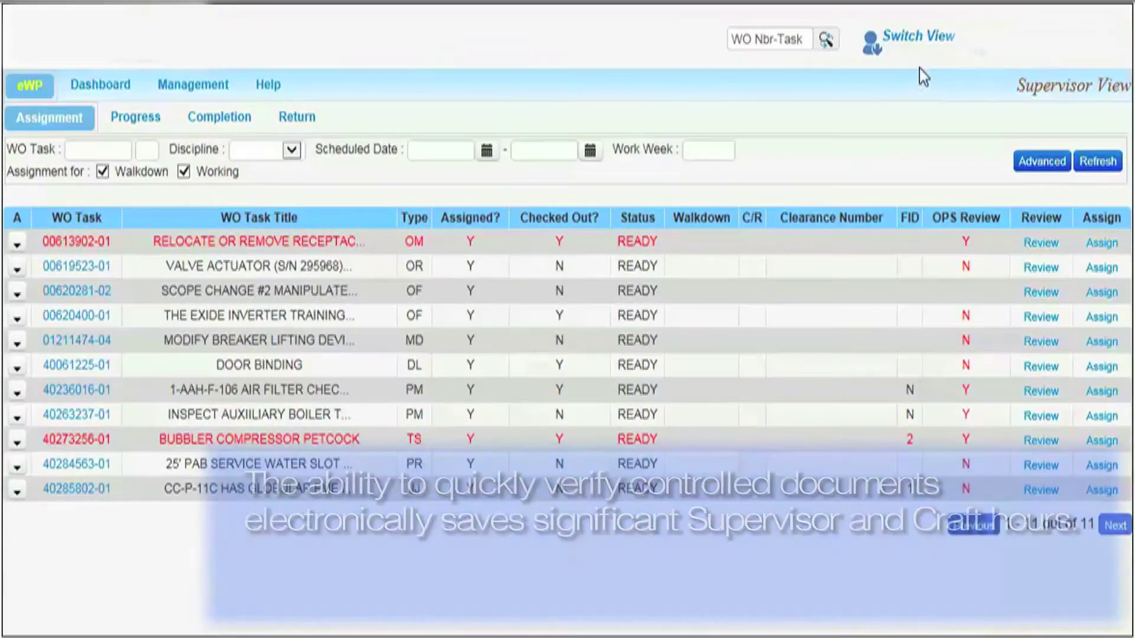
click(907, 42)
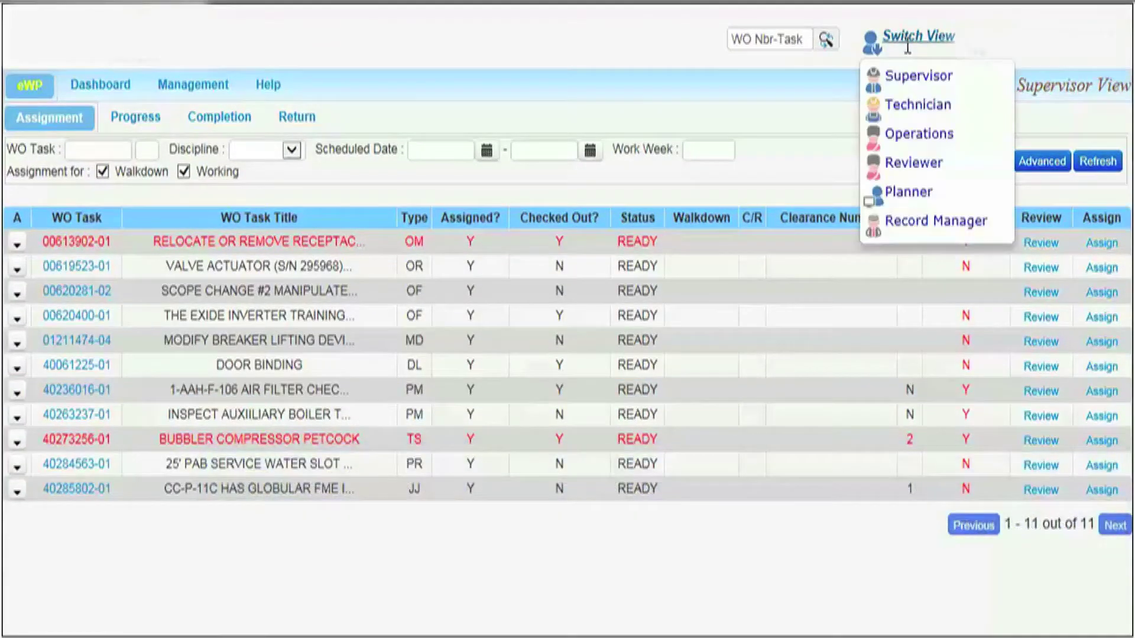
click(914, 78)
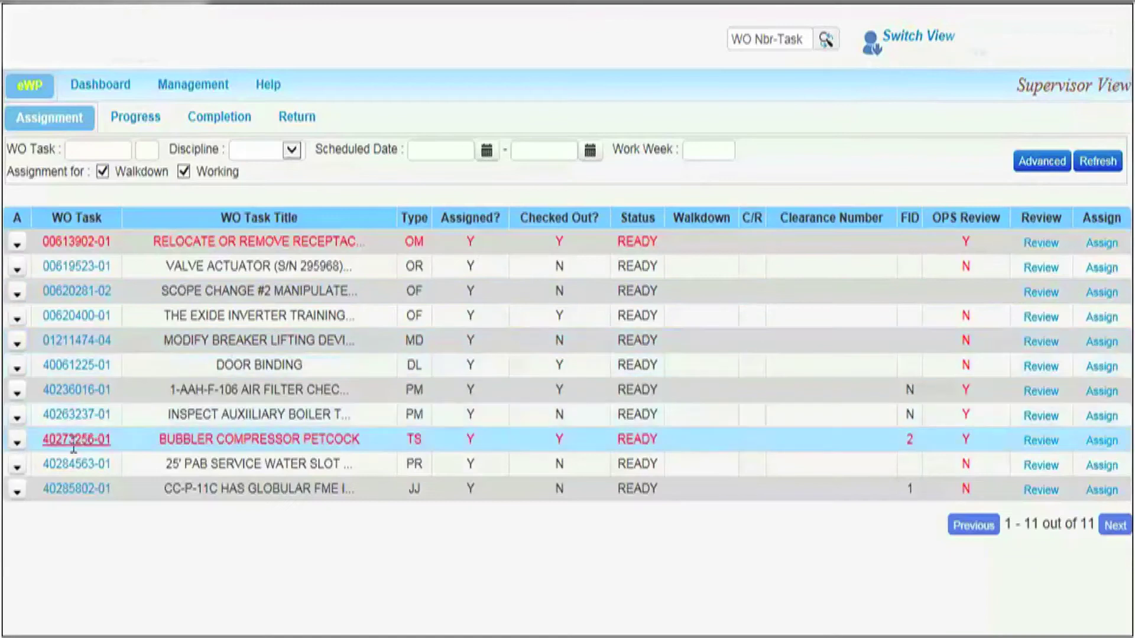
click(18, 467)
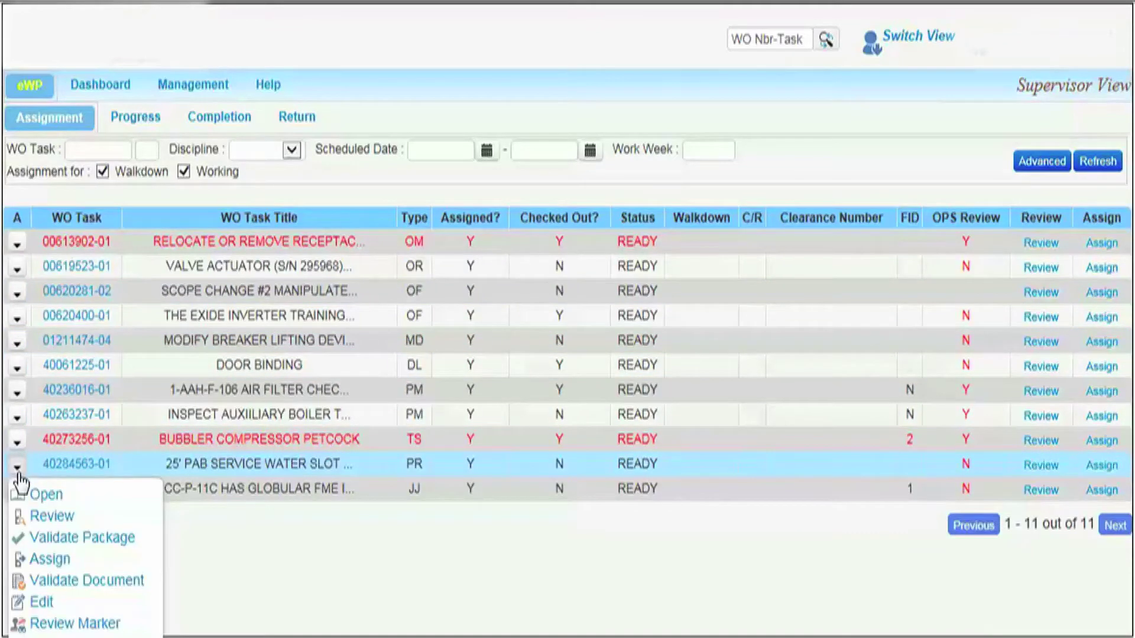
click(44, 561)
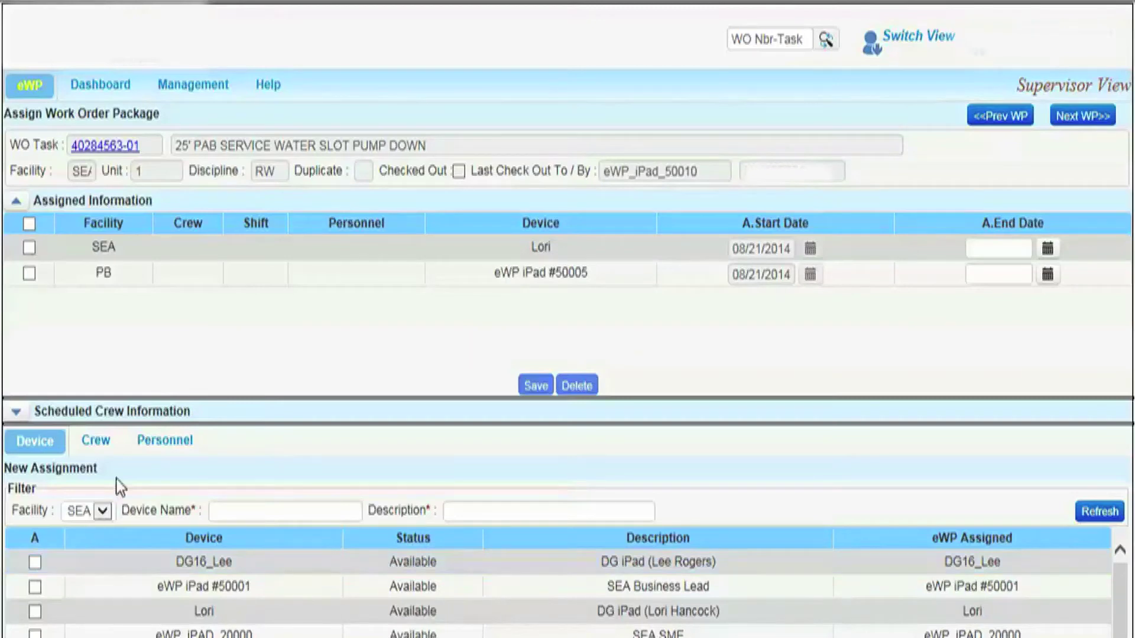
click(176, 443)
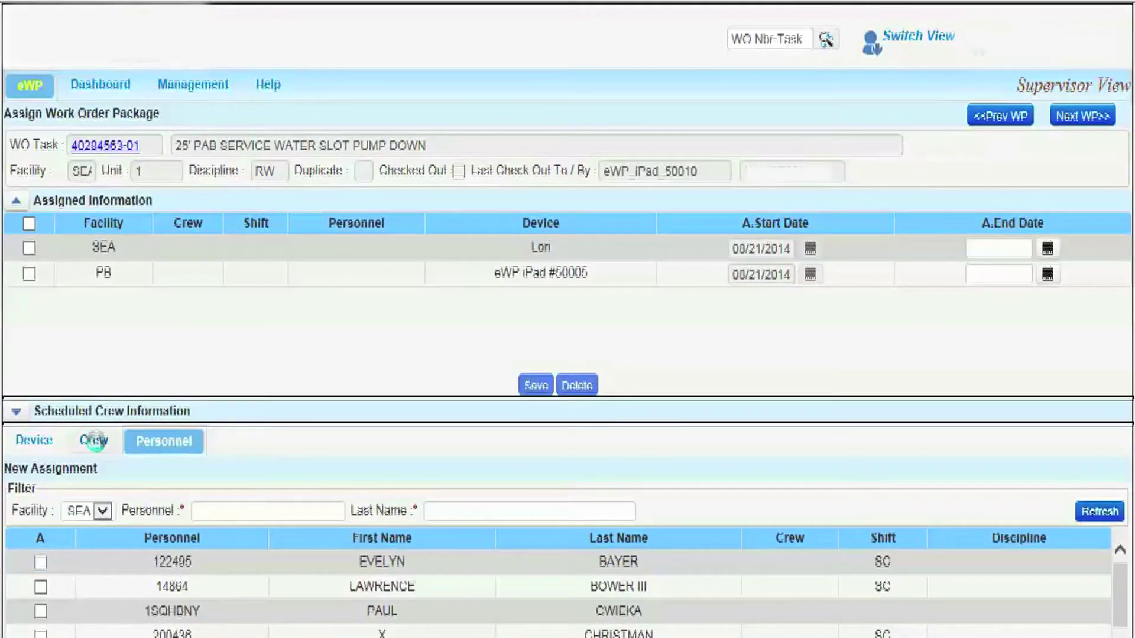
click(95, 442)
click(32, 438)
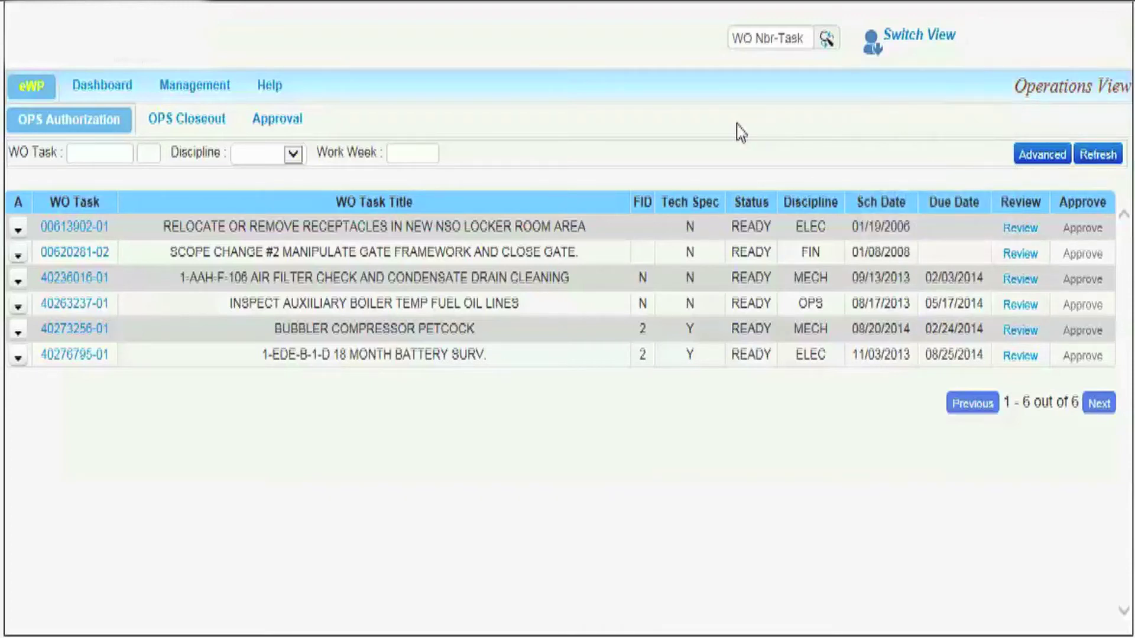
View the OPS Closeout list, then the Approval requests list, which has no records
click(19, 229)
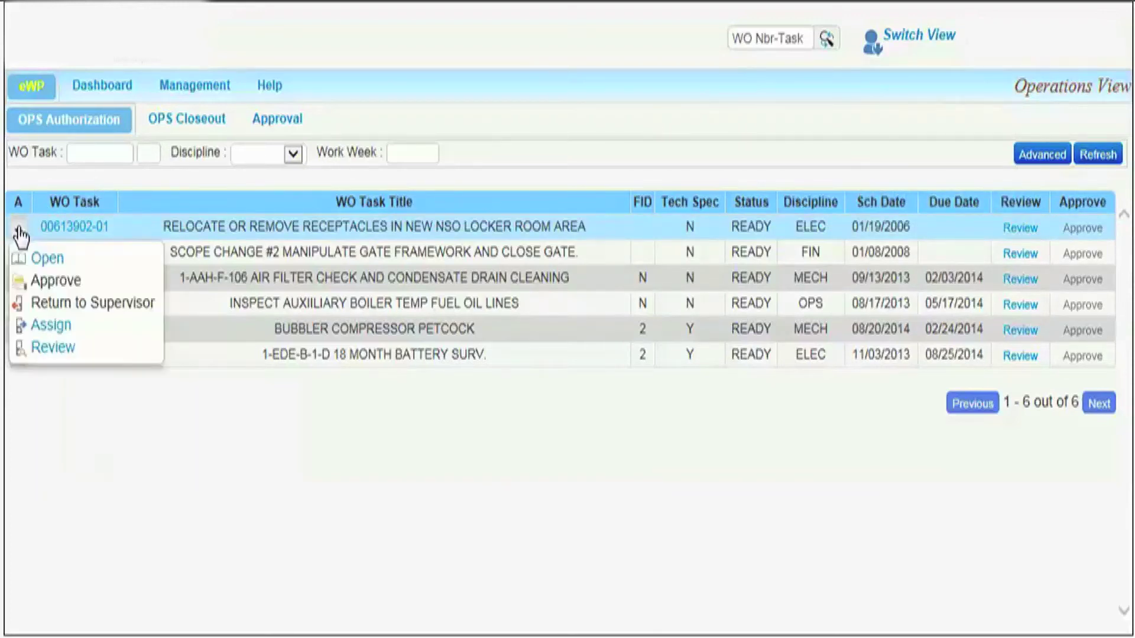
click(203, 122)
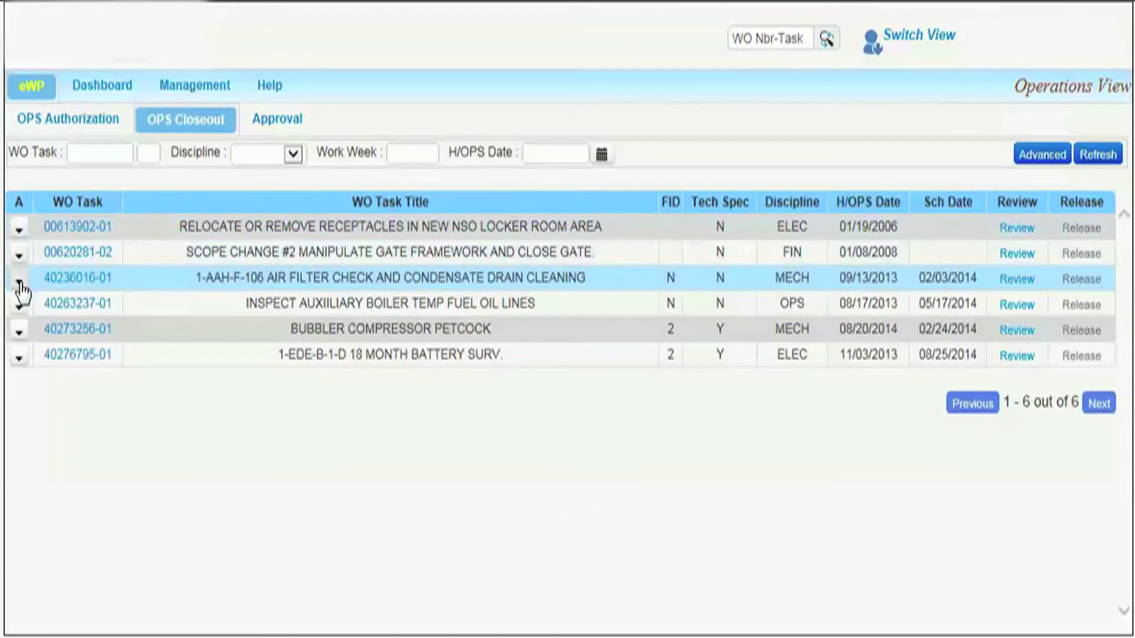
click(21, 283)
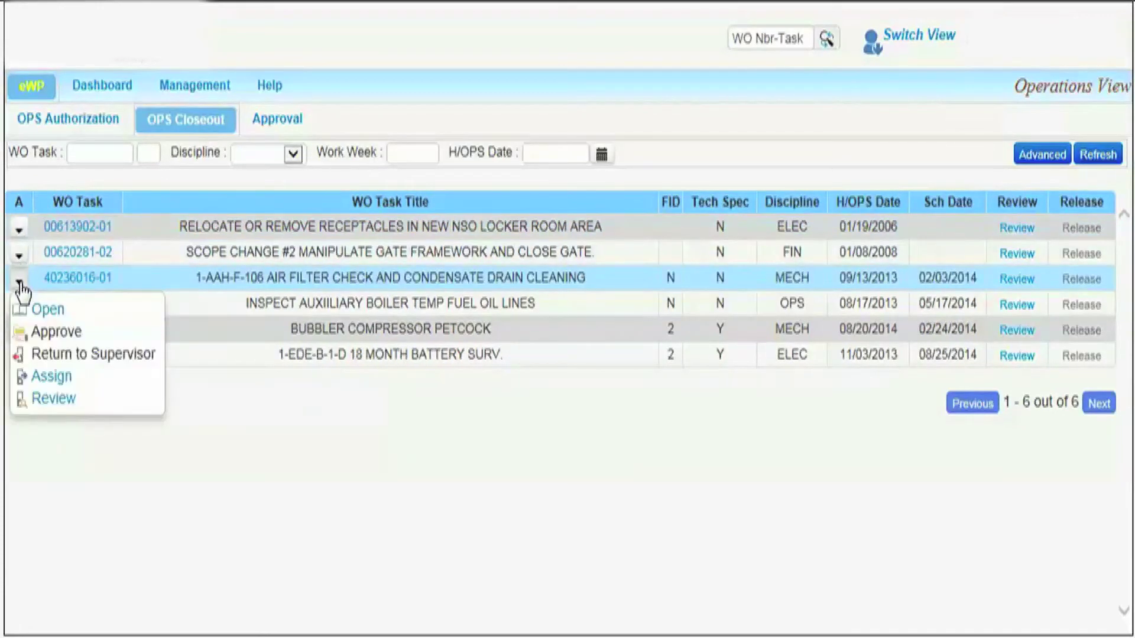
click(273, 122)
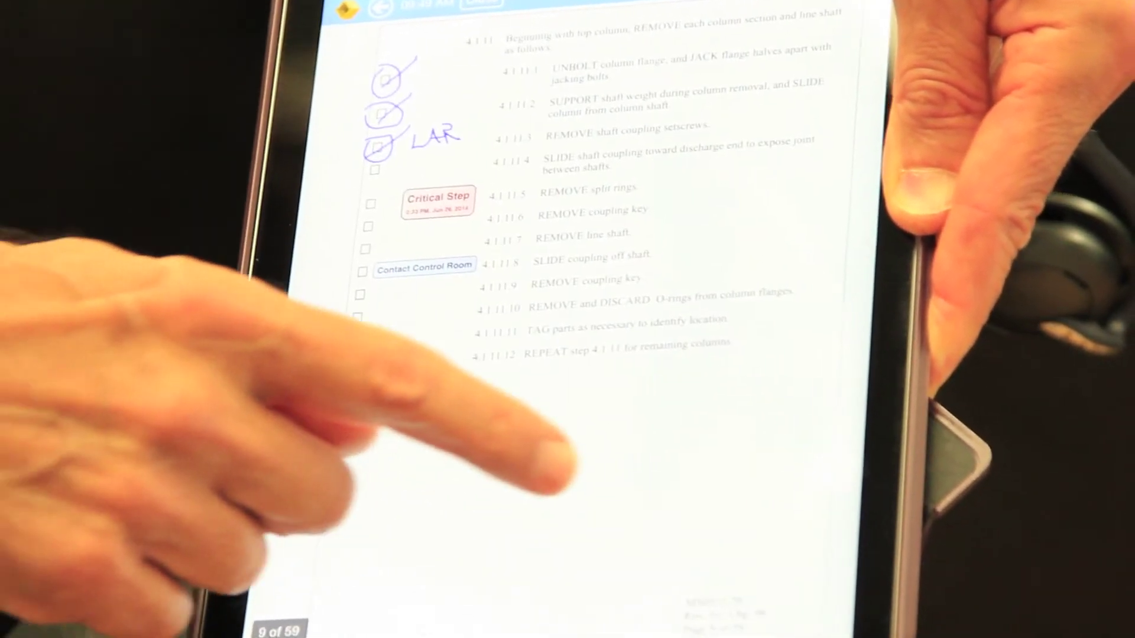
Swipe the tablet procedure forward to page 10
drag(558, 467, 284, 517)
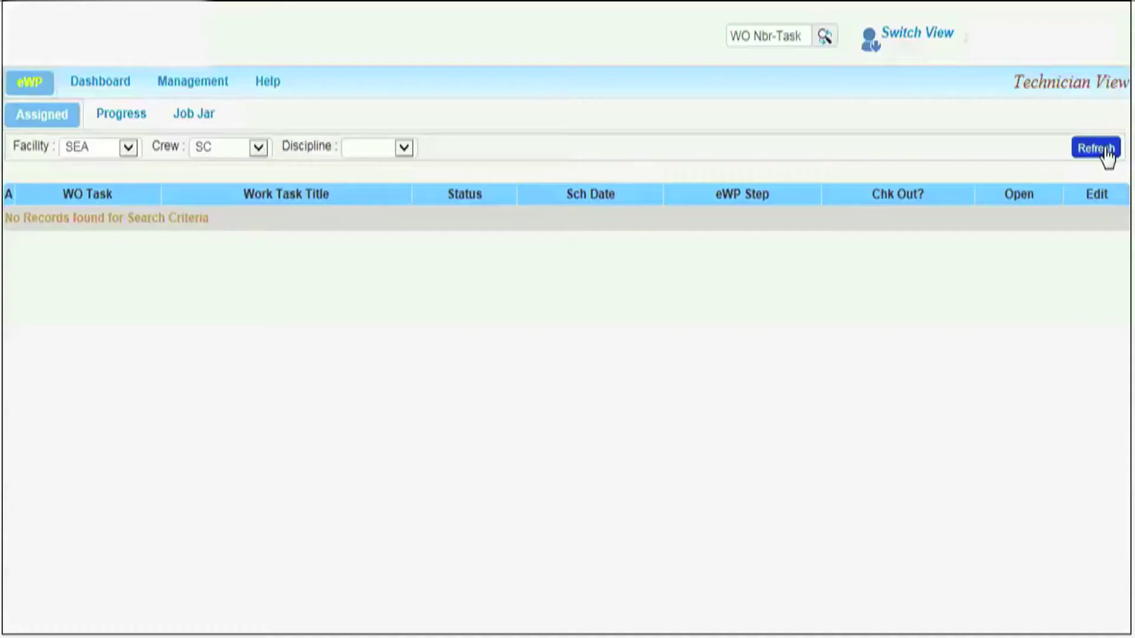
click(121, 115)
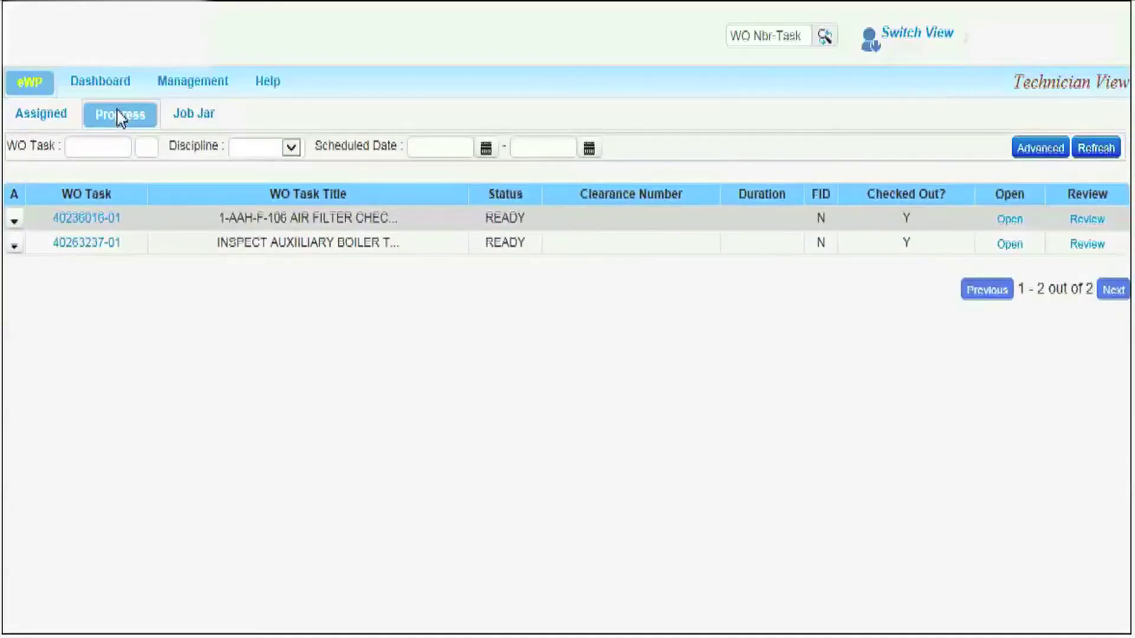
click(14, 223)
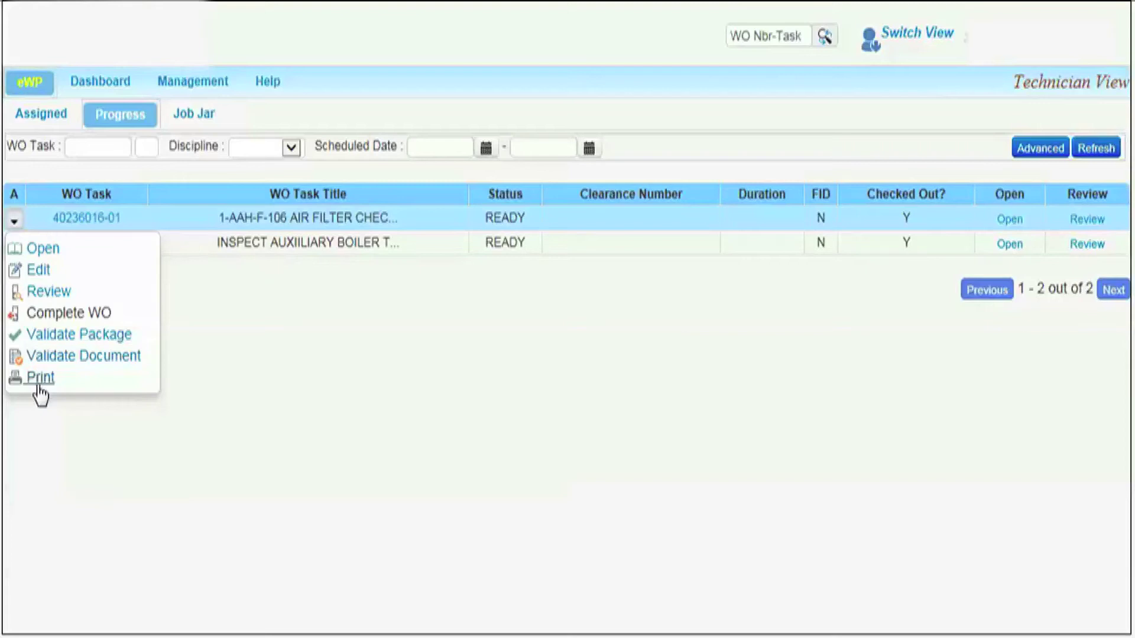
click(192, 116)
click(13, 223)
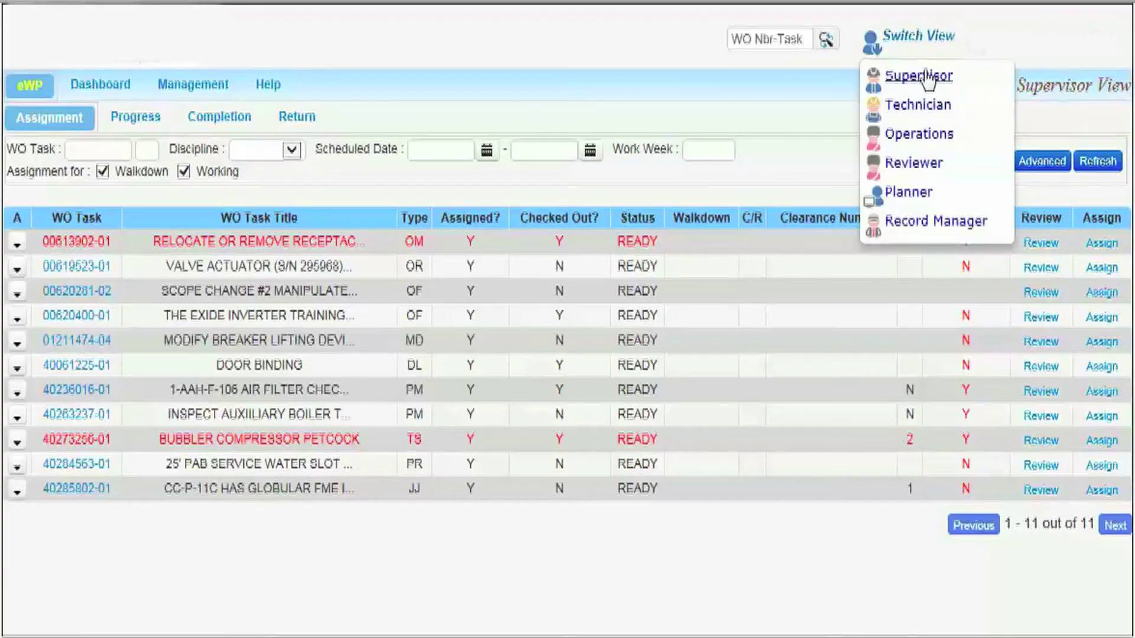
click(18, 469)
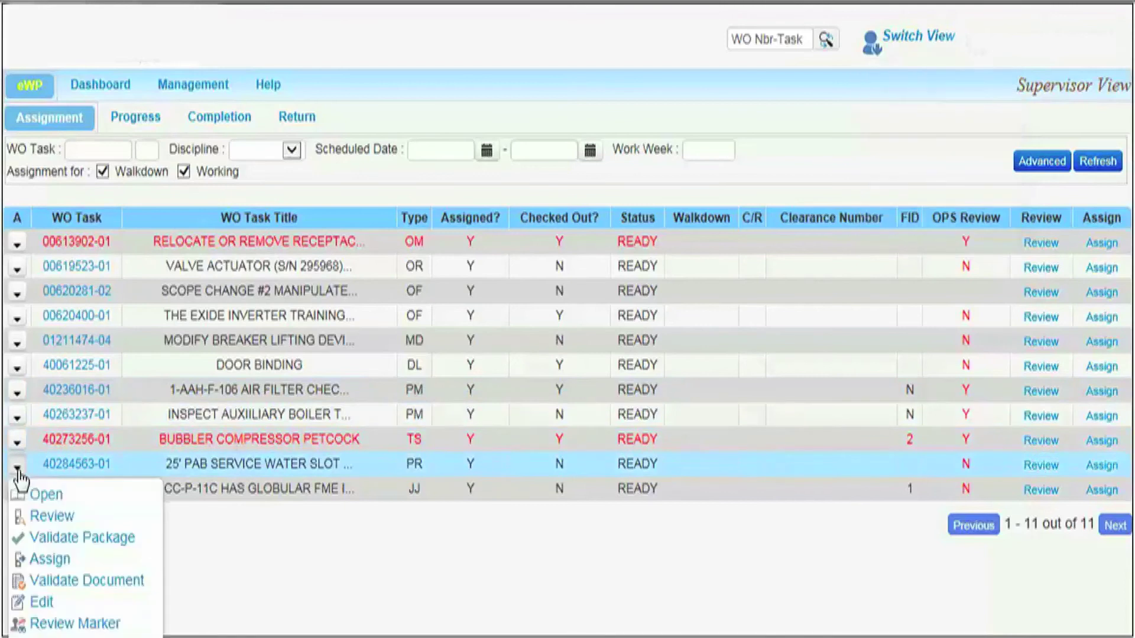
click(45, 603)
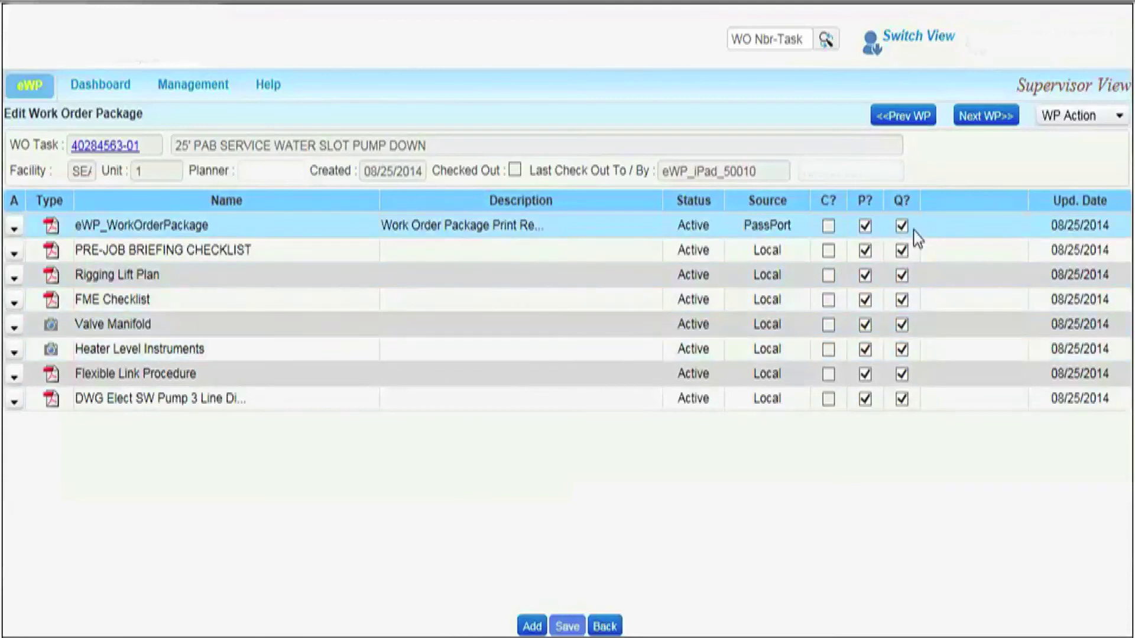
Exclude Rigging Lift Plan and the electrical pump line drawing from QA, save, and return
click(903, 277)
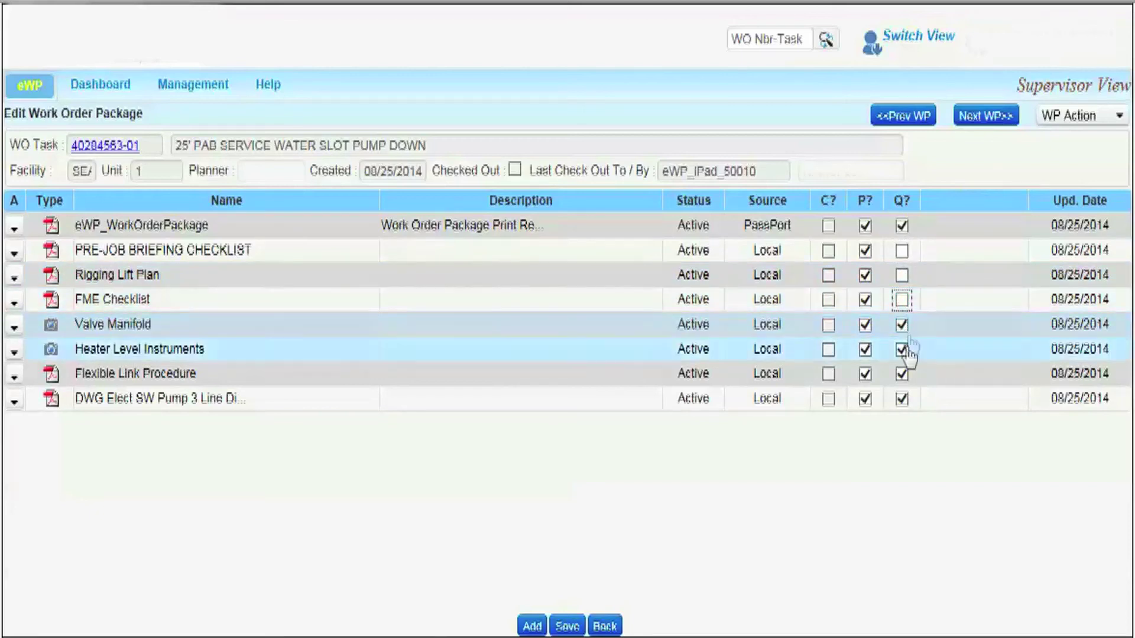
click(903, 399)
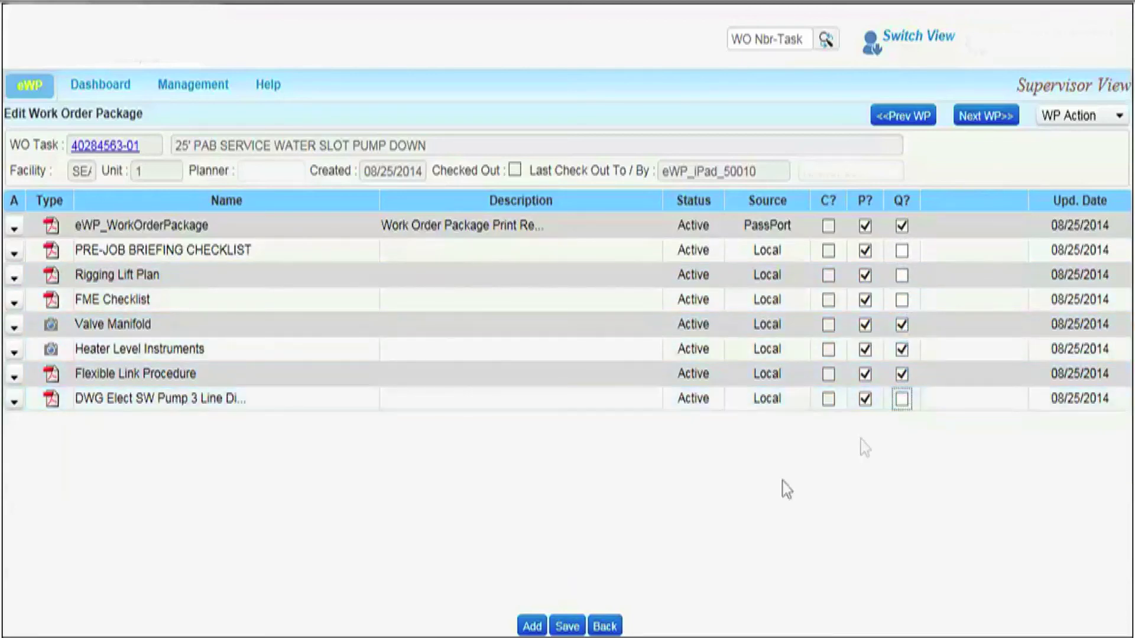
click(568, 628)
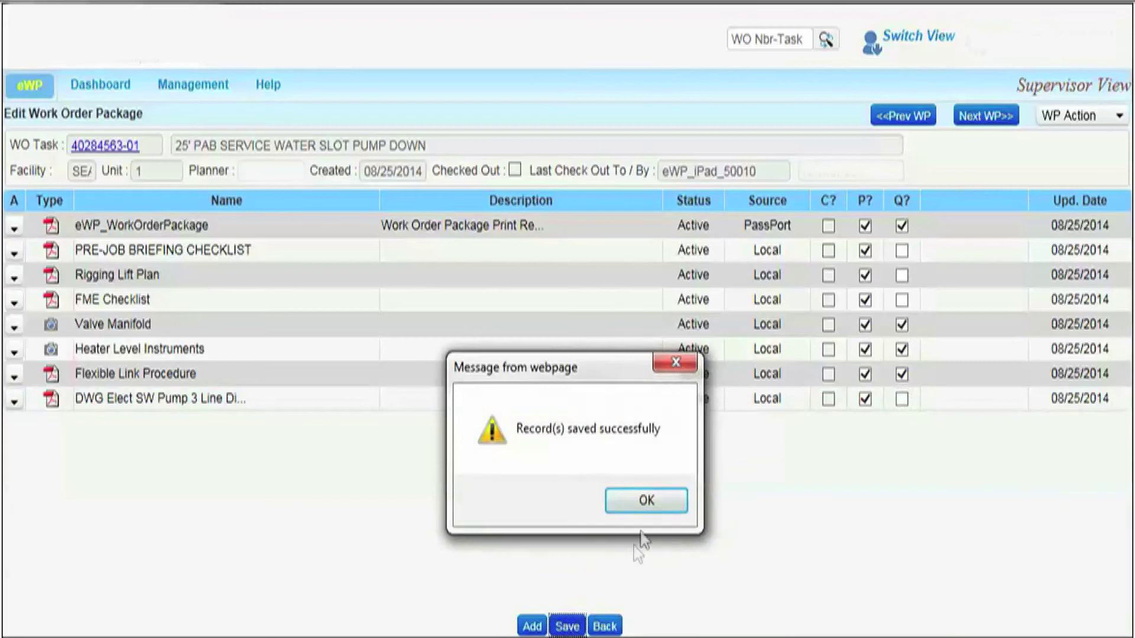
click(655, 509)
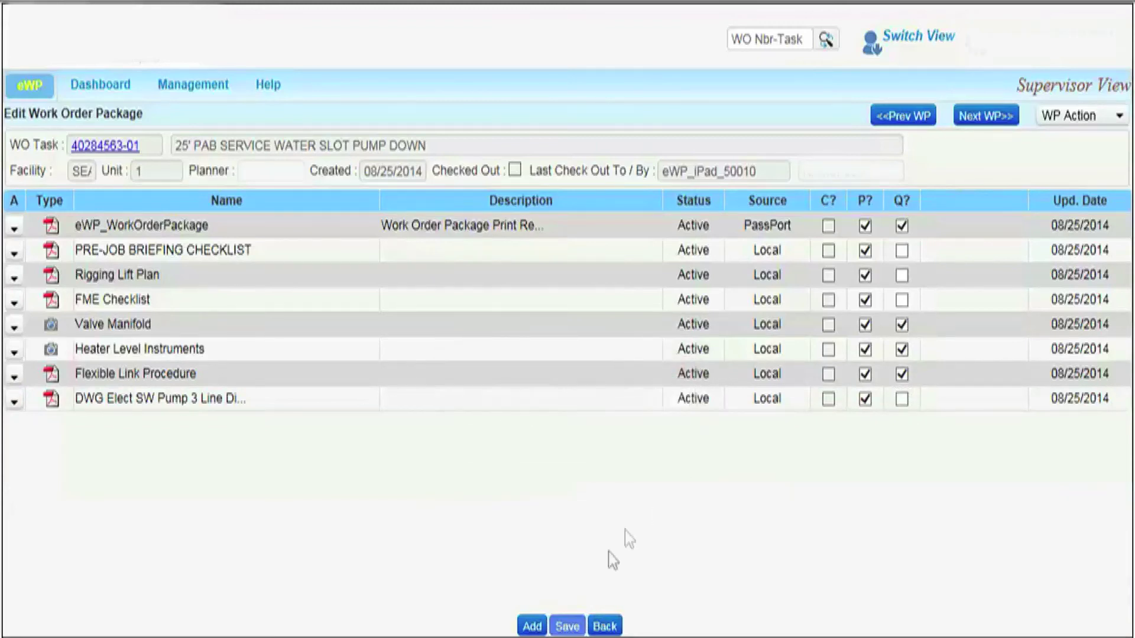
click(605, 627)
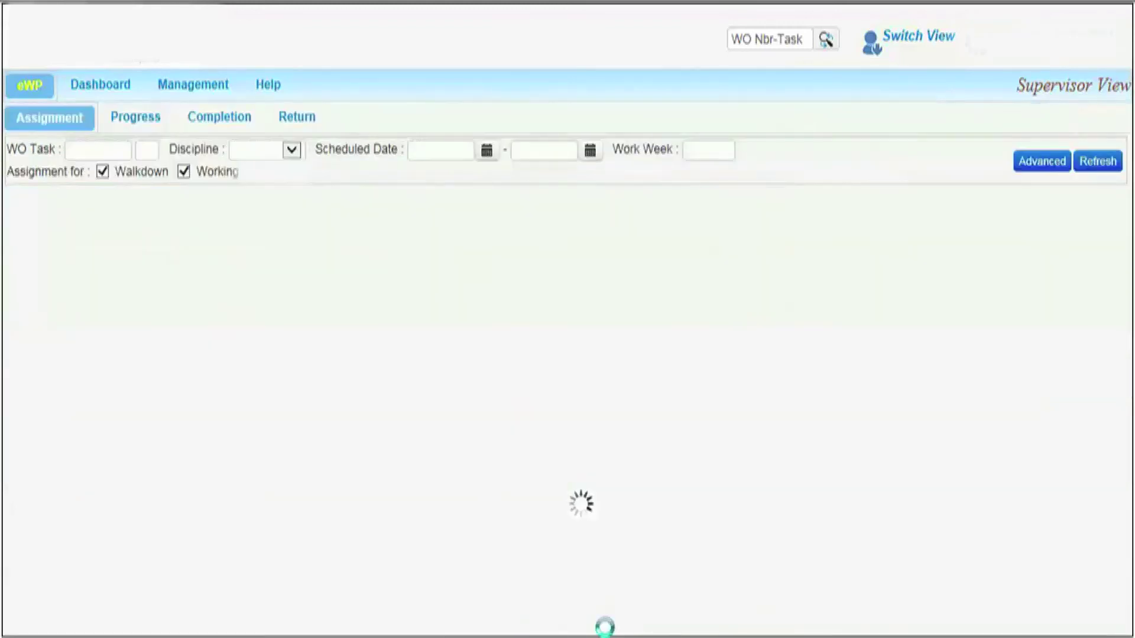